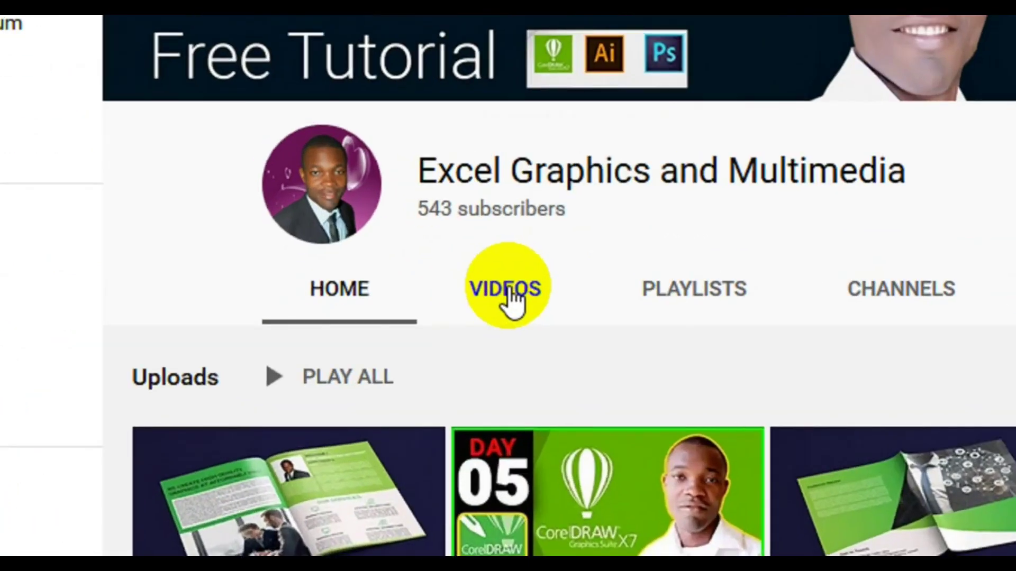
Open the Excel Graphics and Multimedia channel's video list and look through its uploaded tutorials
click(509, 297)
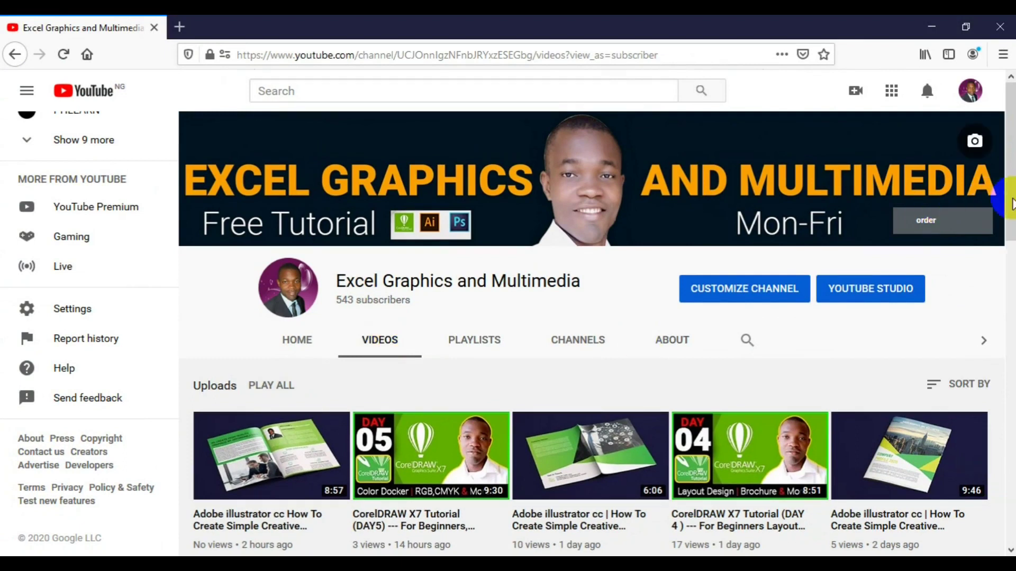
drag(1013, 204, 1012, 364)
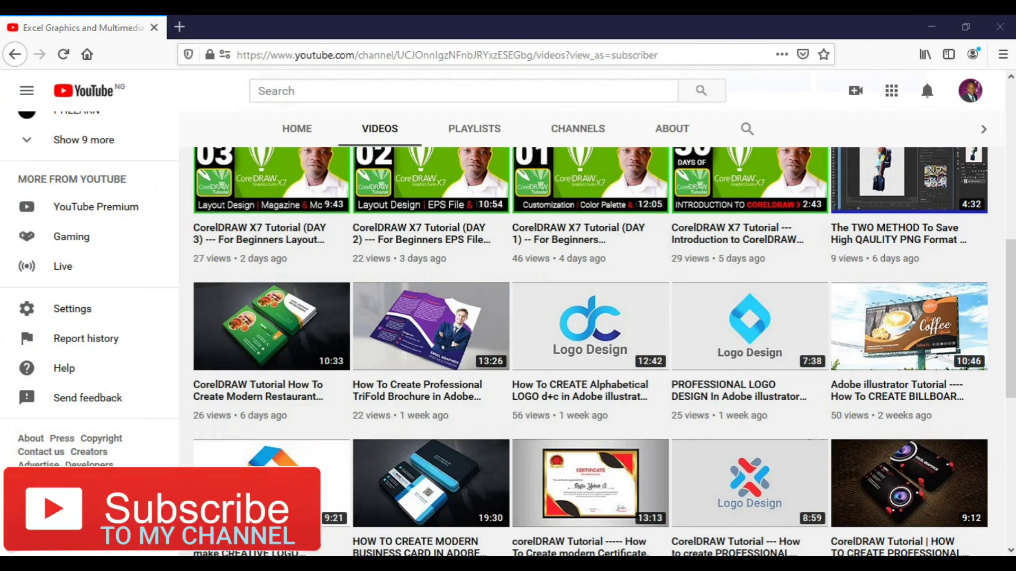
scroll(1003, 363, down, 3)
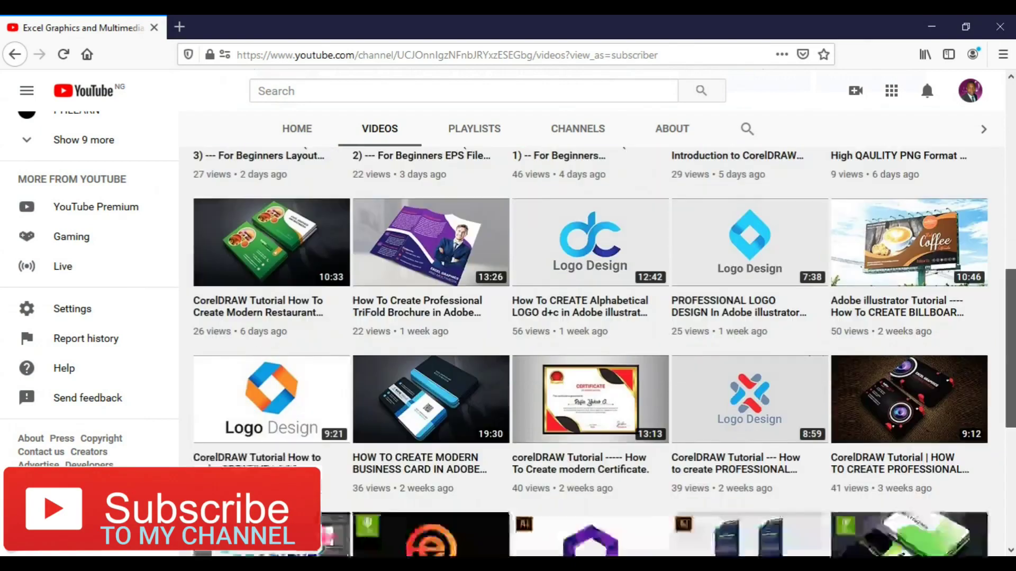
scroll(604, 351, down, 2)
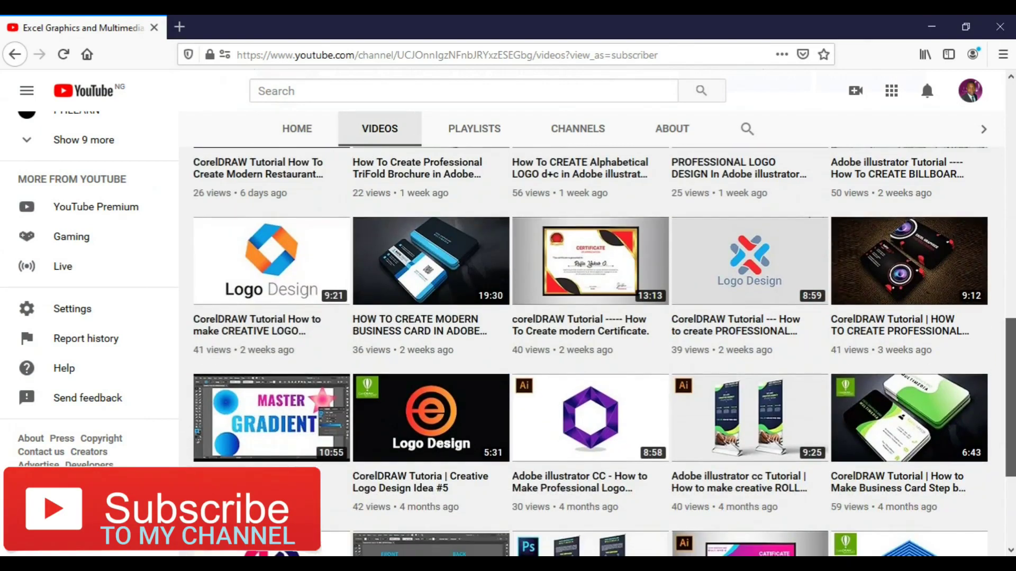
scroll(604, 352, up, 1)
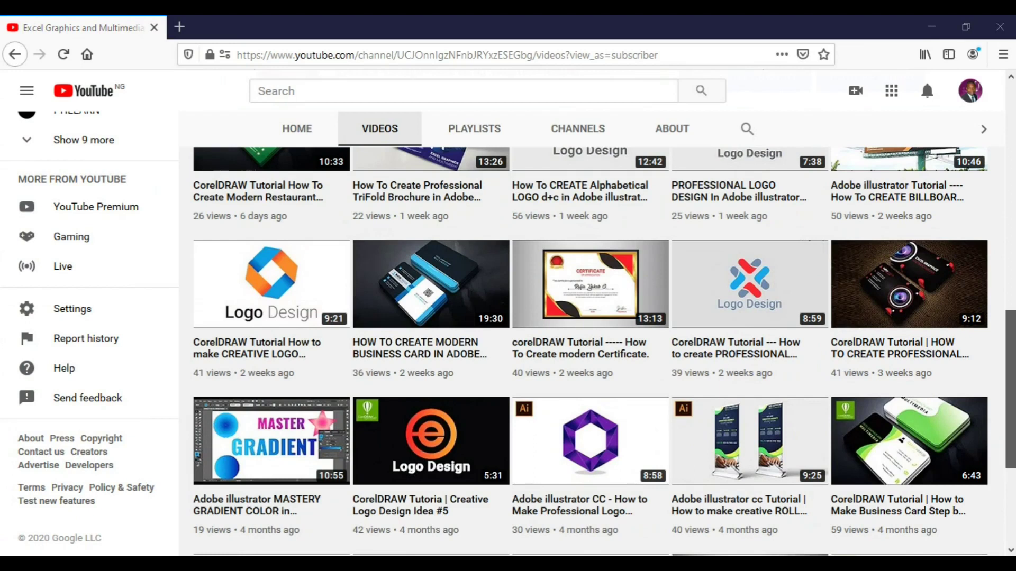
scroll(1004, 431, up, 1)
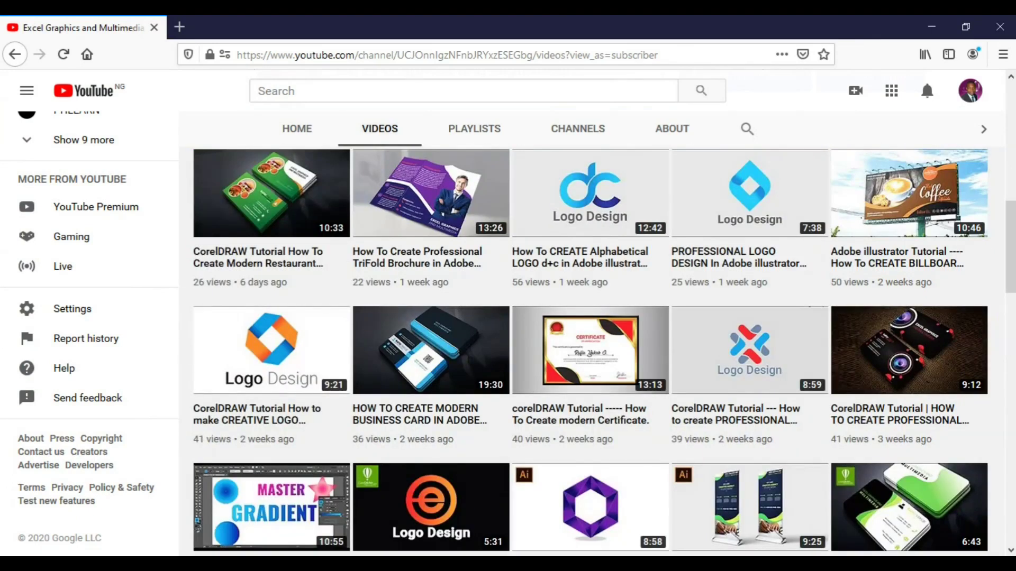
drag(1008, 243, 1005, 208)
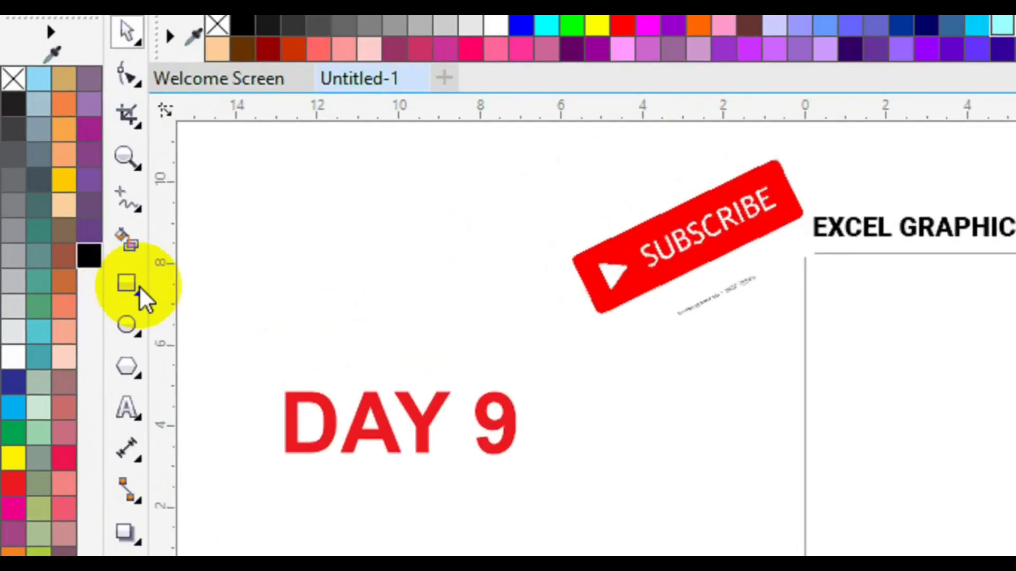
In CorelDRAW, draw a square about 3.81 in wide and centre it on the page
click(64, 238)
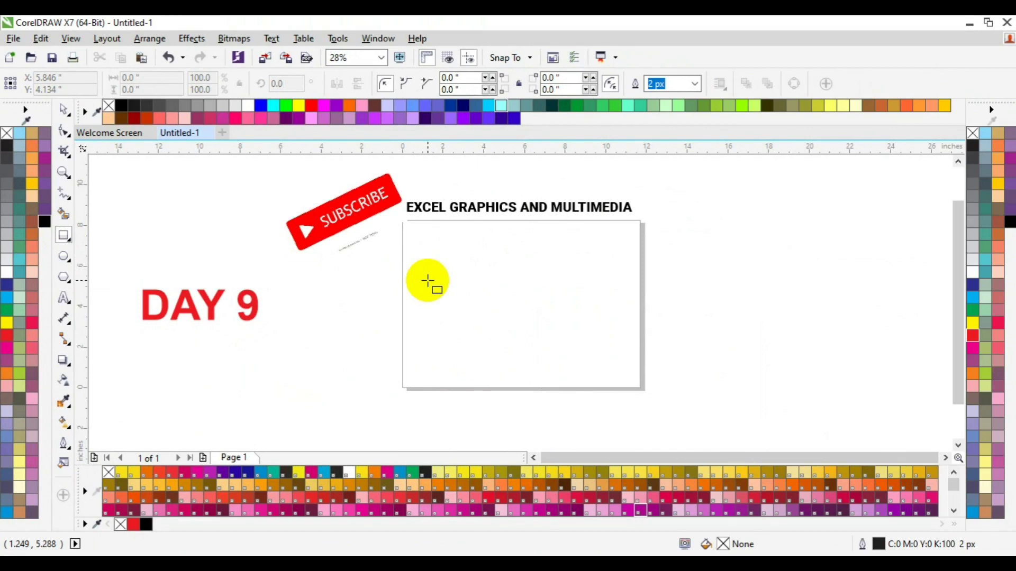
mouse_move(428, 281)
mouse_down()
mouse_move(465, 302)
mouse_move(505, 352)
mouse_up()
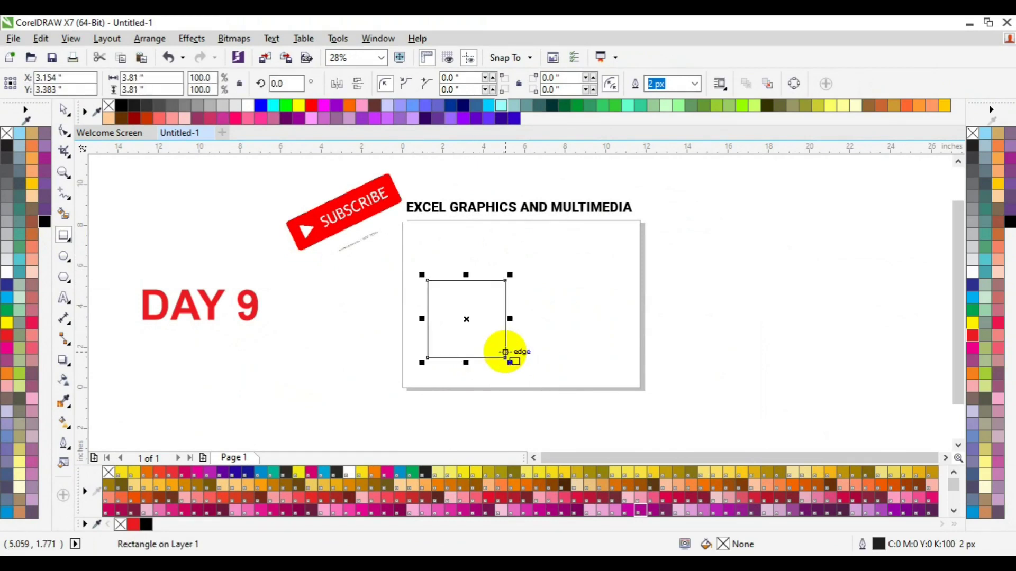
key(p)
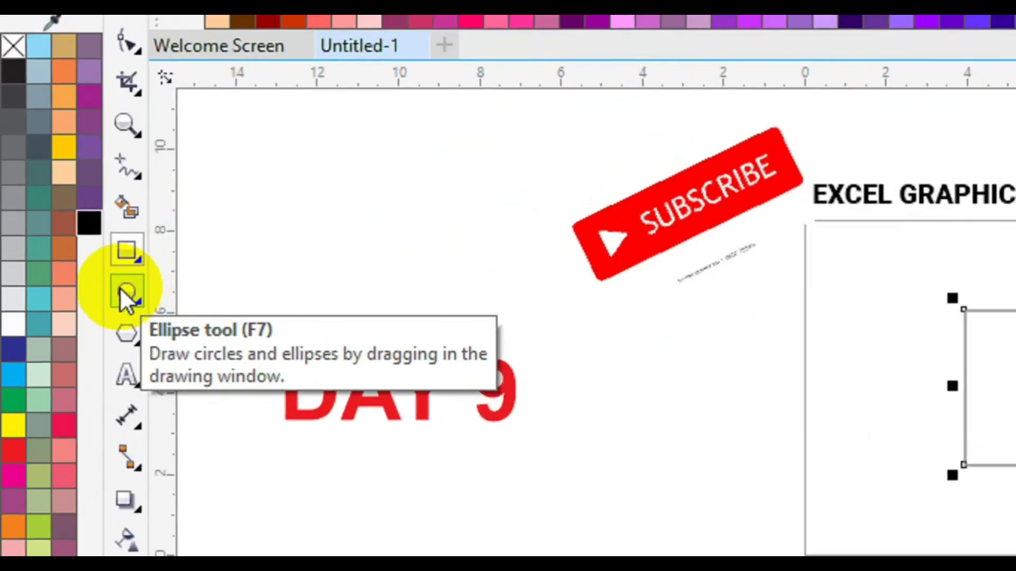
Draw a circle about 3.96 in in diameter centred on the page, and move it straight up to overlap the square's upper edge
click(126, 292)
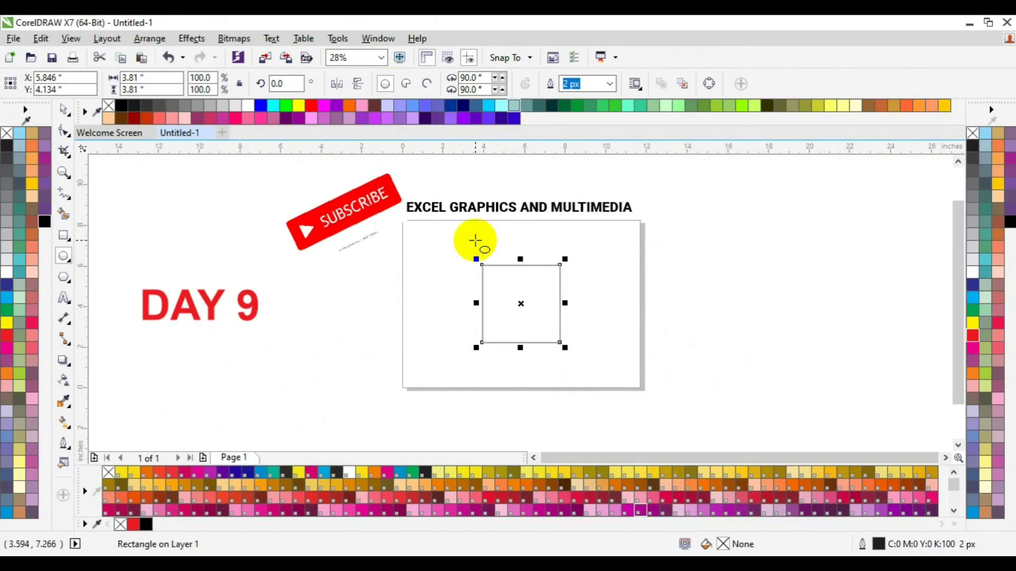
drag(476, 242, 556, 313)
key(p)
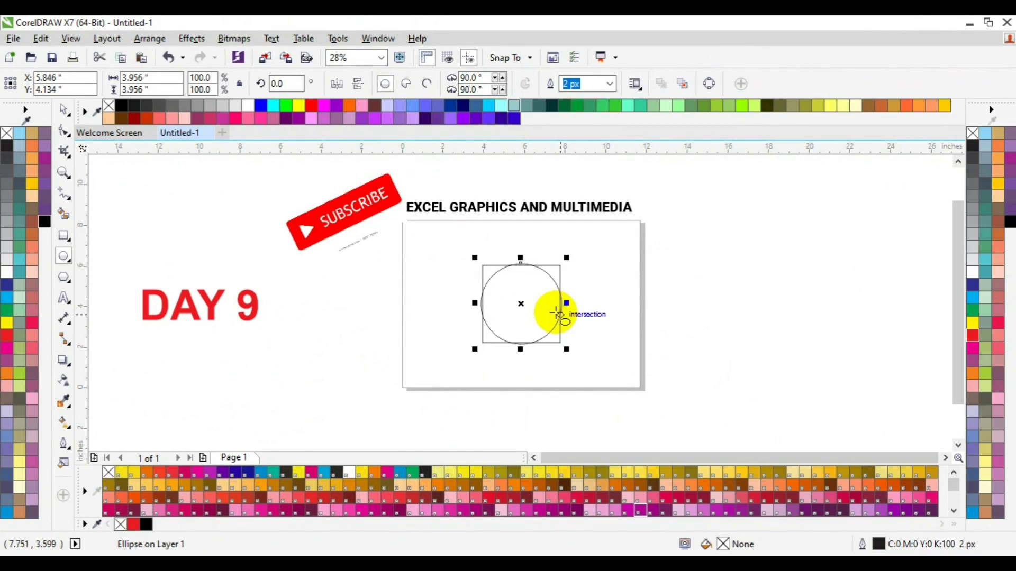
drag(522, 304, 520, 253)
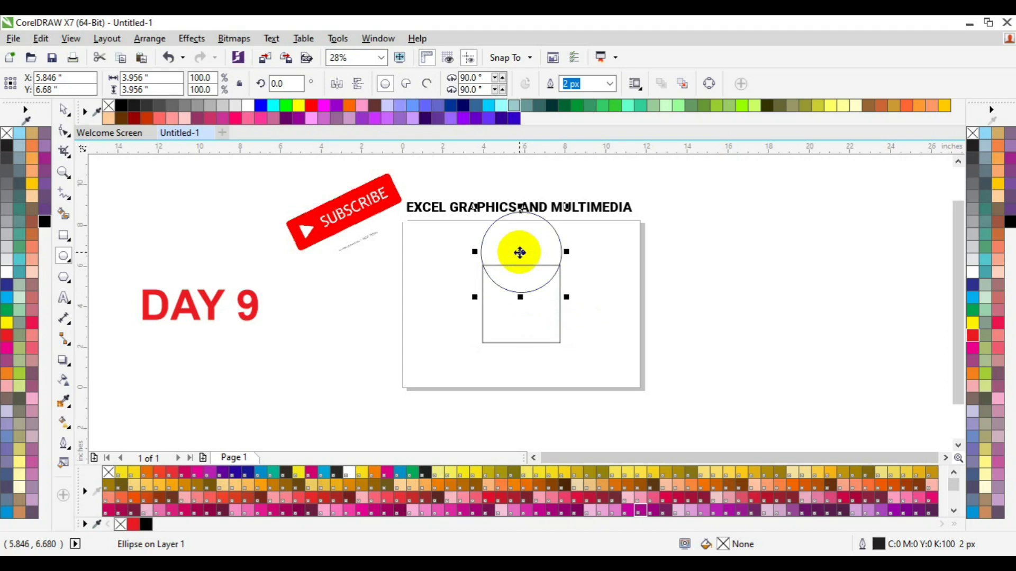
Select the circle and square together and move them slightly down and to the left on the page
click(65, 114)
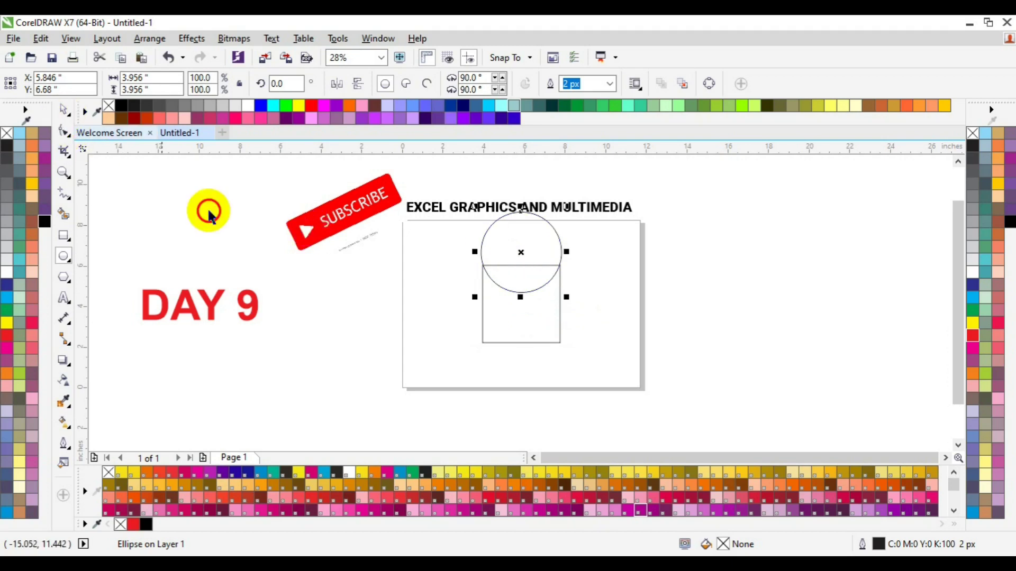
shift+click(527, 334)
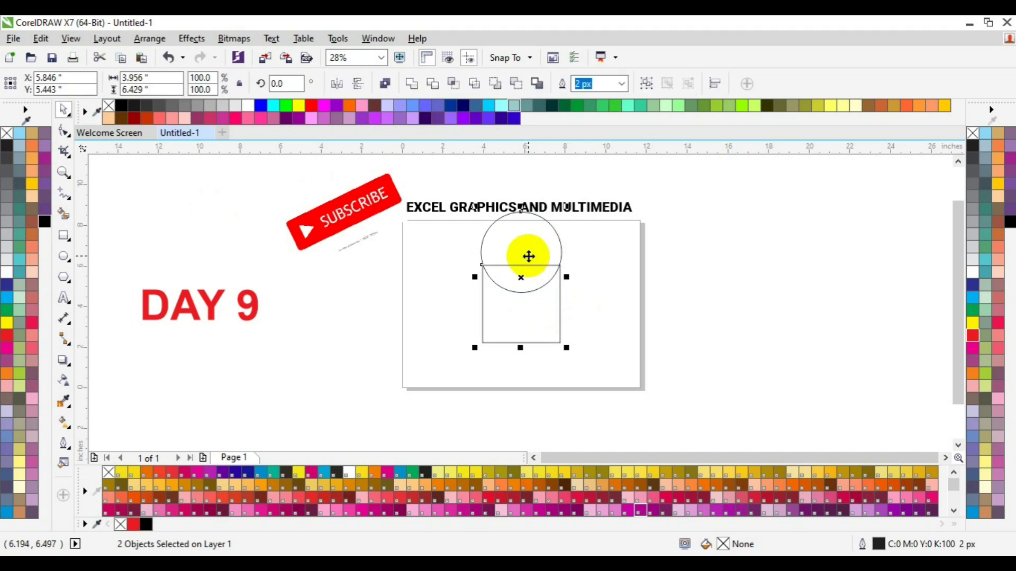
shift+click(528, 257)
shift+click(529, 242)
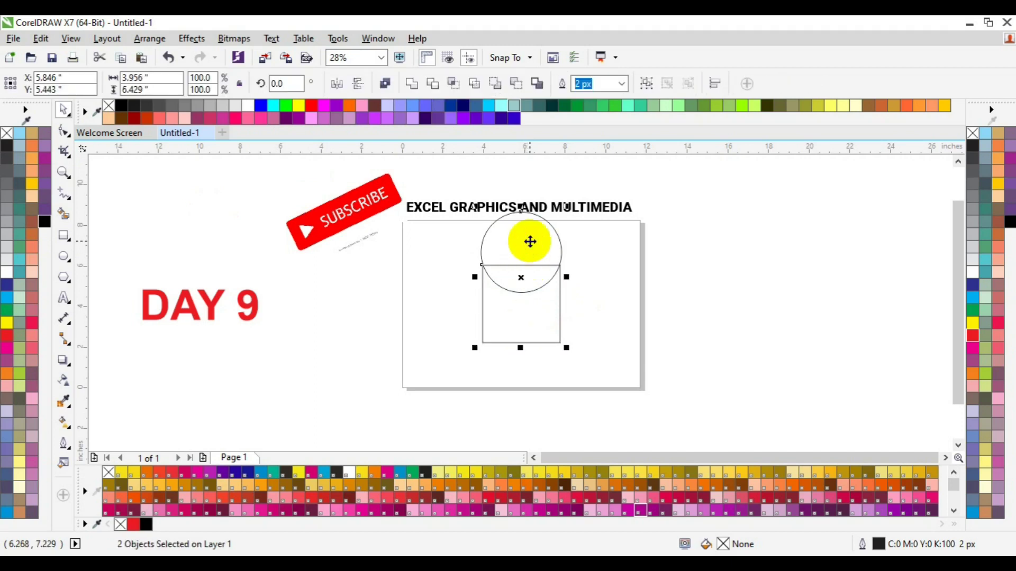
drag(524, 276, 511, 298)
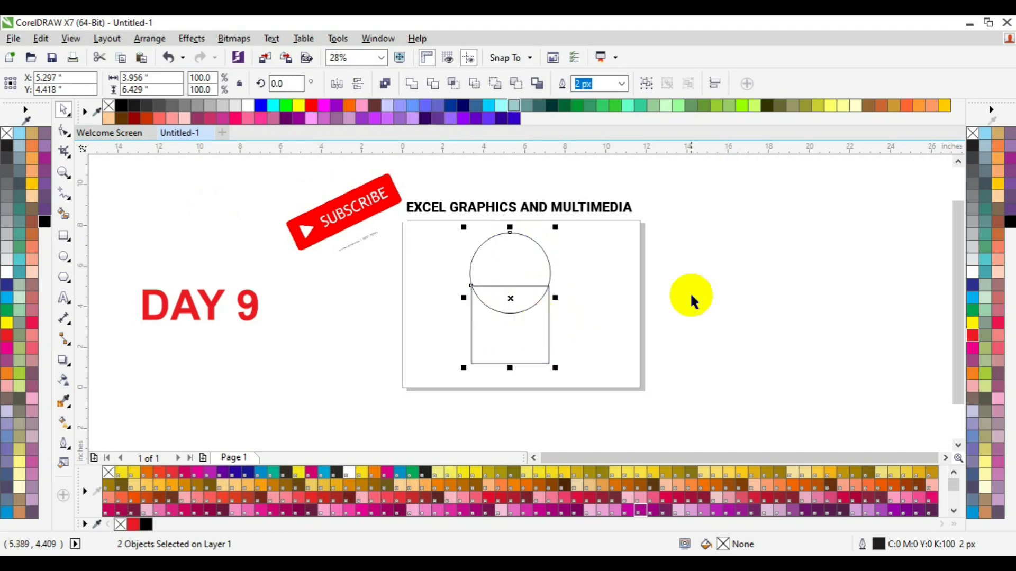
click(721, 308)
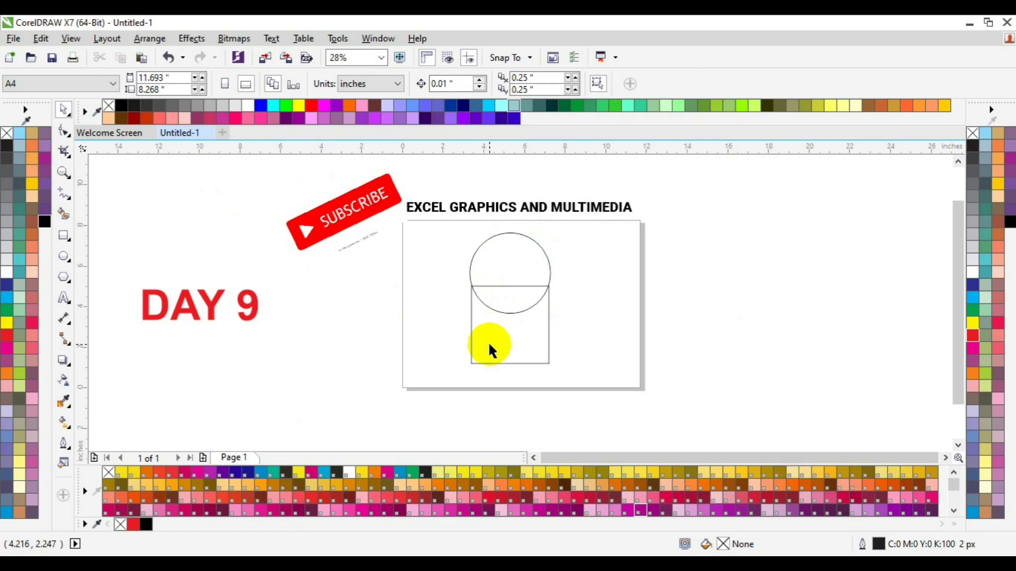
Combine the square and circle into a single object and fill it with red
click(481, 363)
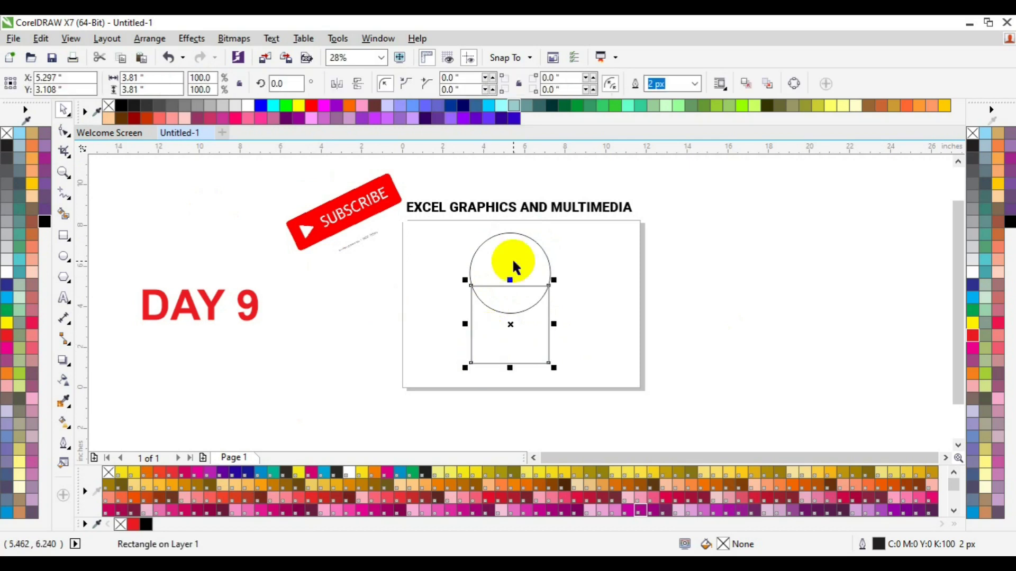
shift+click(527, 239)
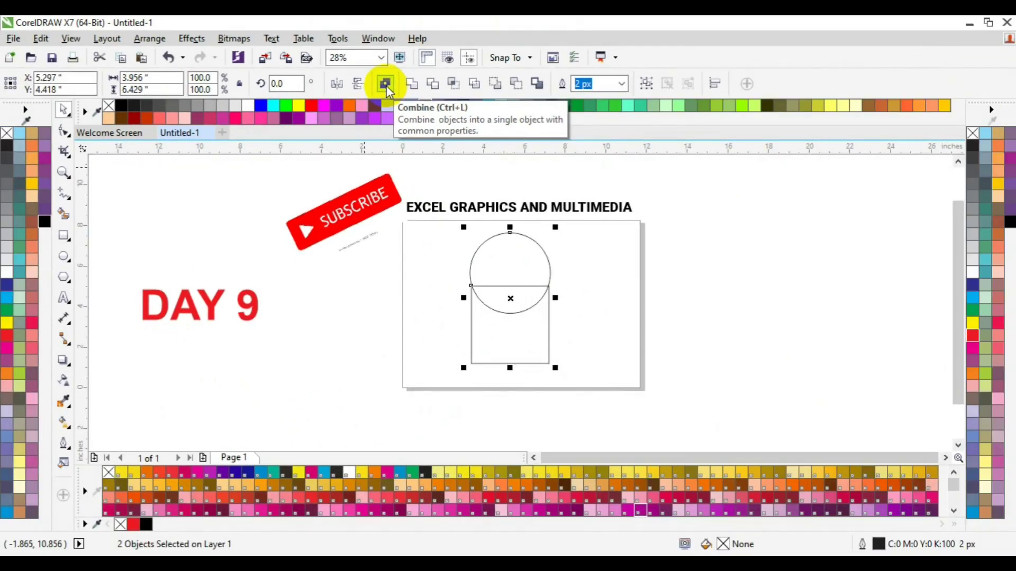
click(520, 147)
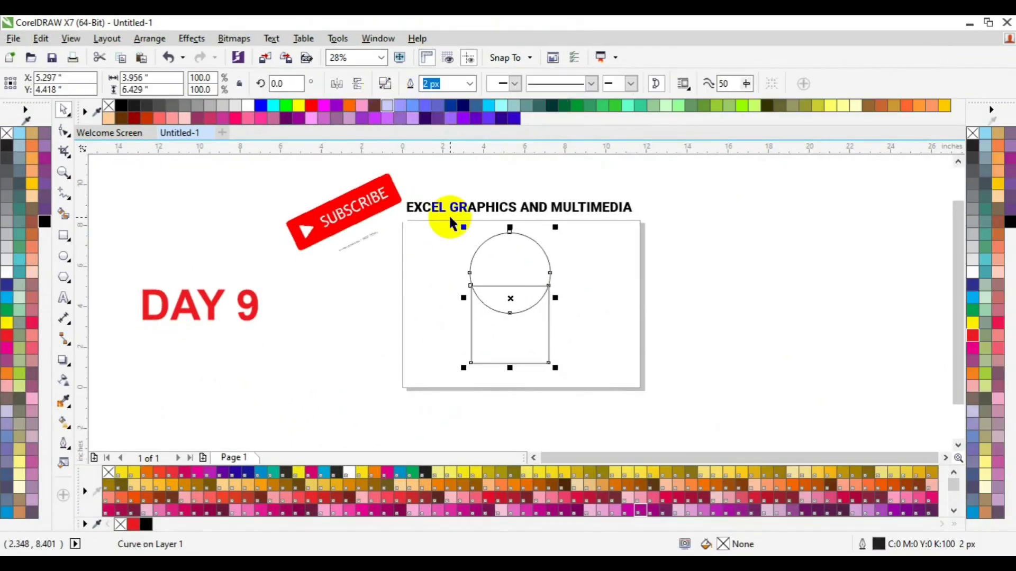
click(704, 320)
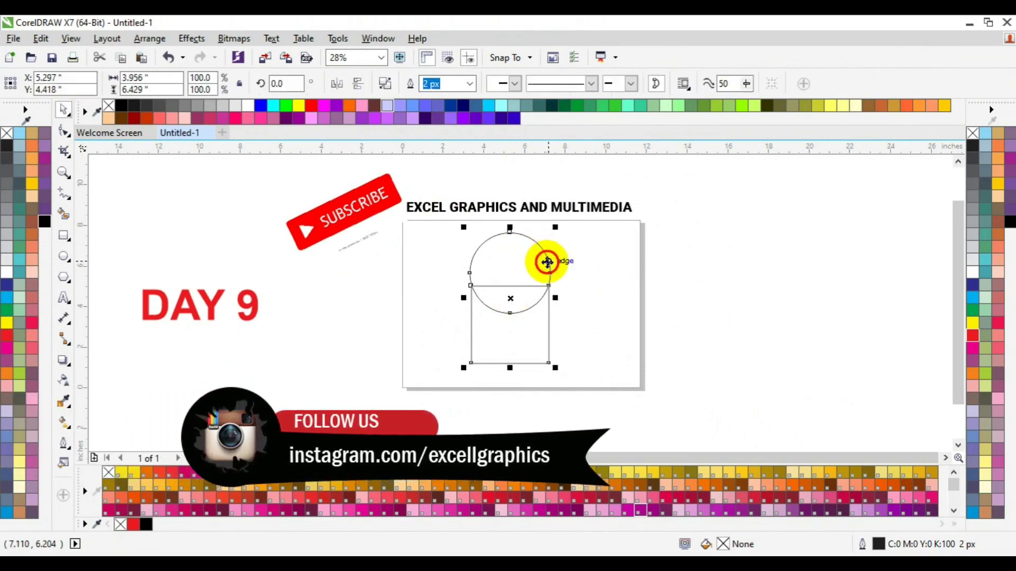
click(525, 298)
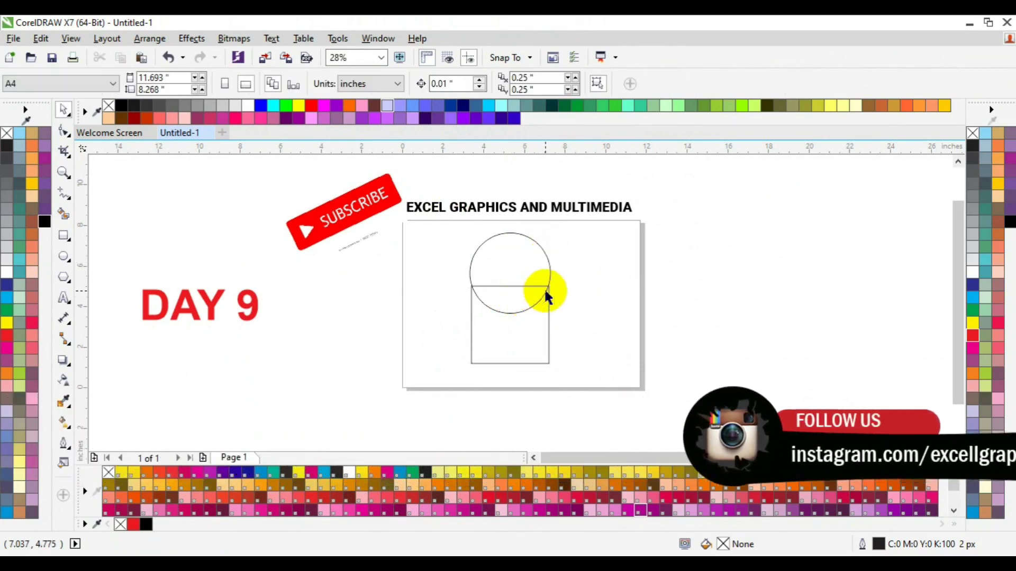
click(545, 289)
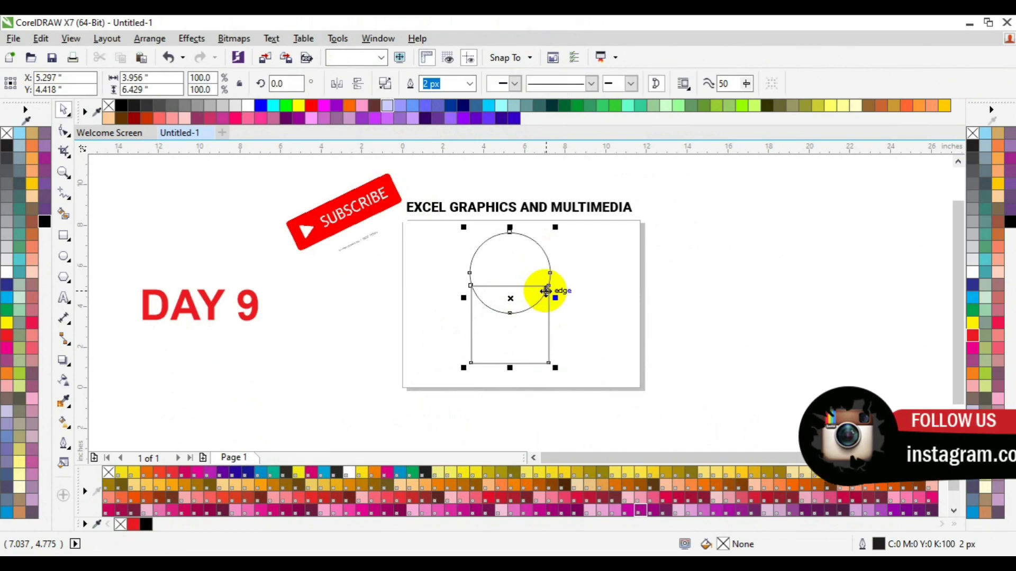
click(971, 335)
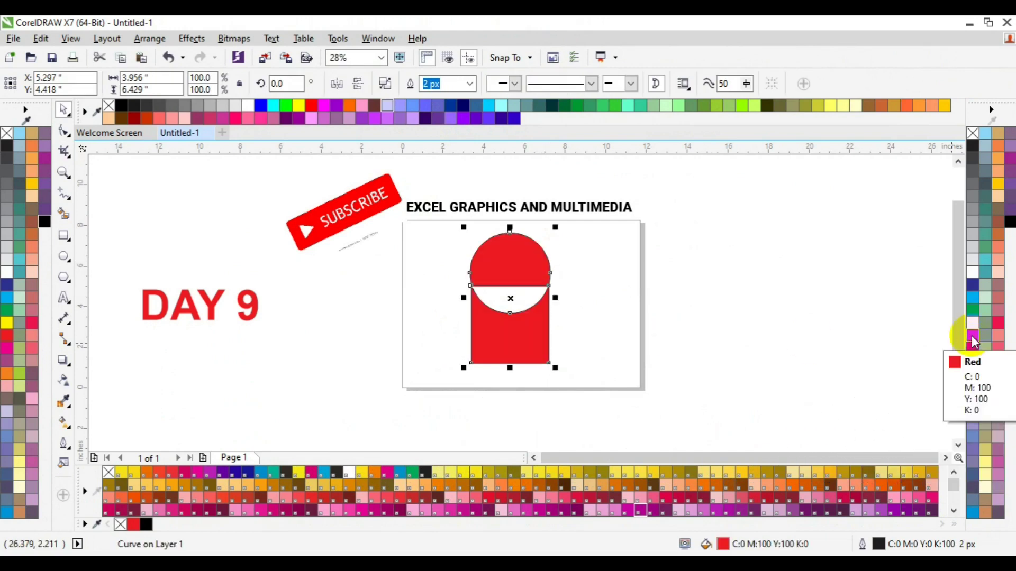
Draw a page-sized rectangle behind the red shape and fill it with black
click(502, 302)
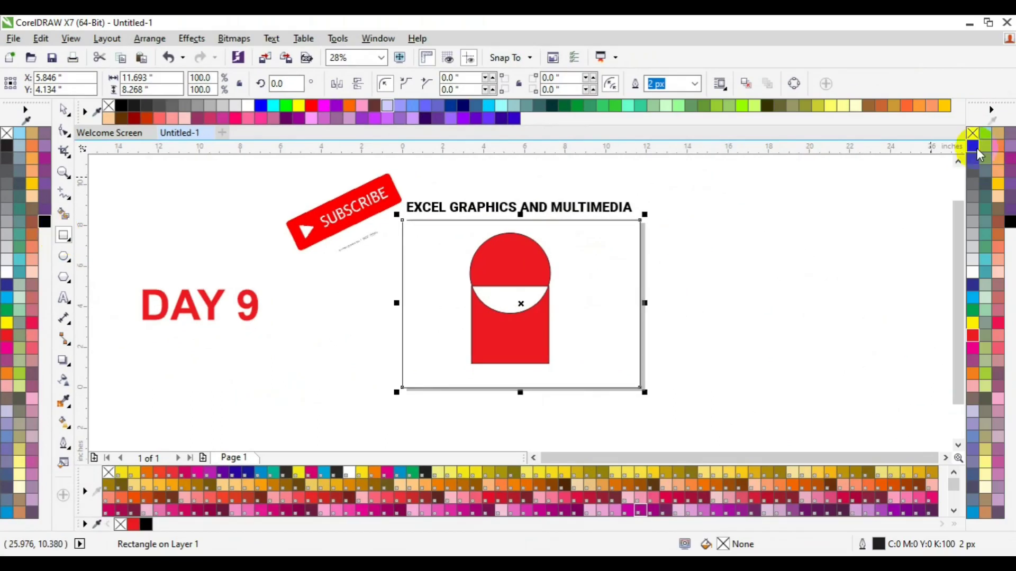
click(973, 148)
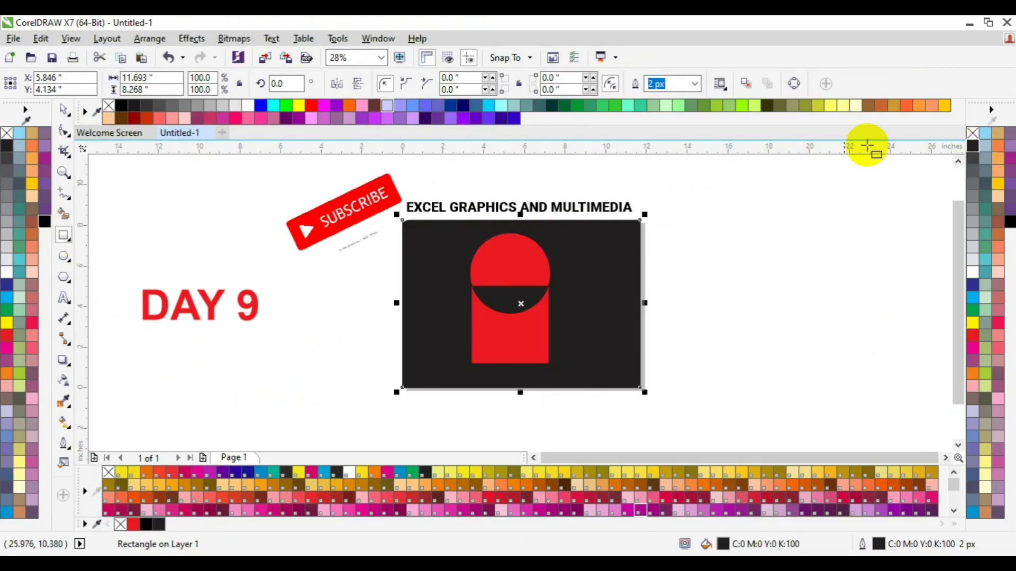
Delete the red combined shape and the black background rectangle from the page
click(516, 344)
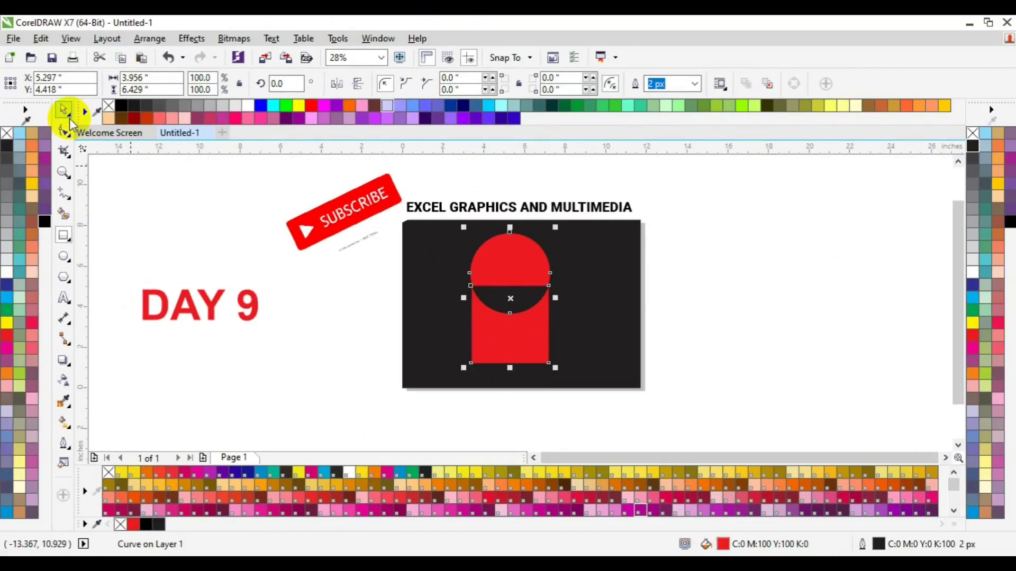
click(64, 110)
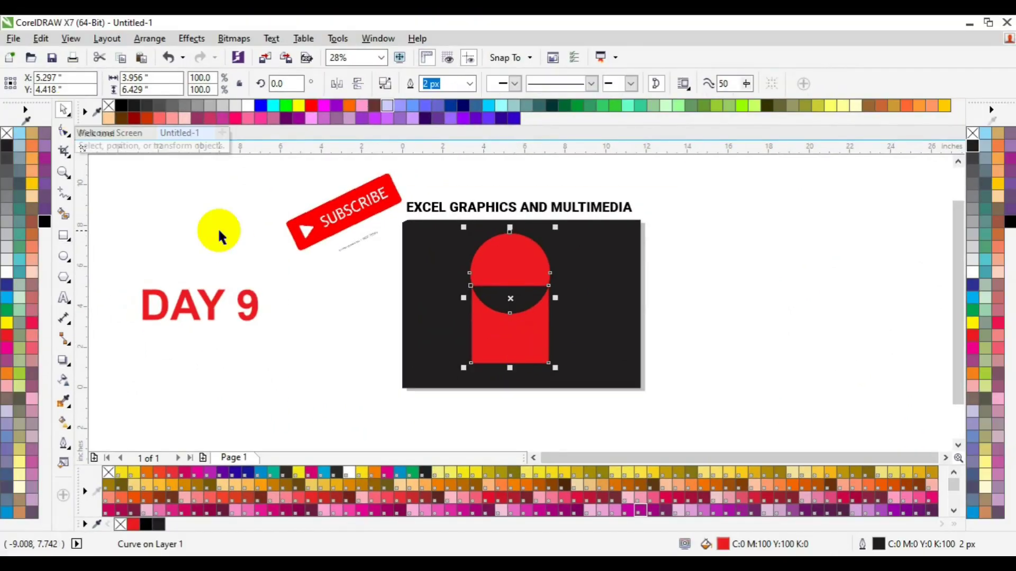
key(Delete)
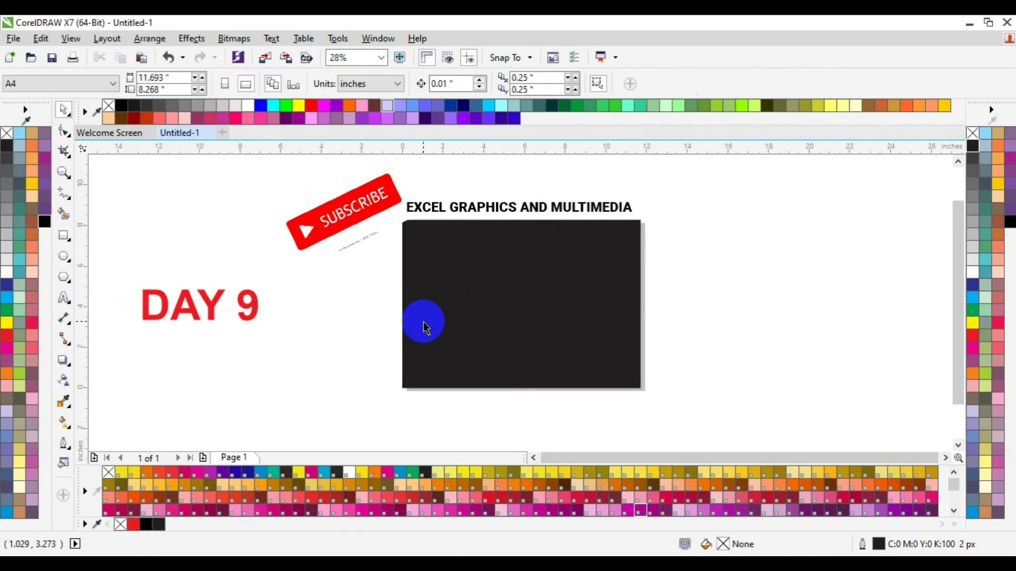
click(423, 321)
key(Delete)
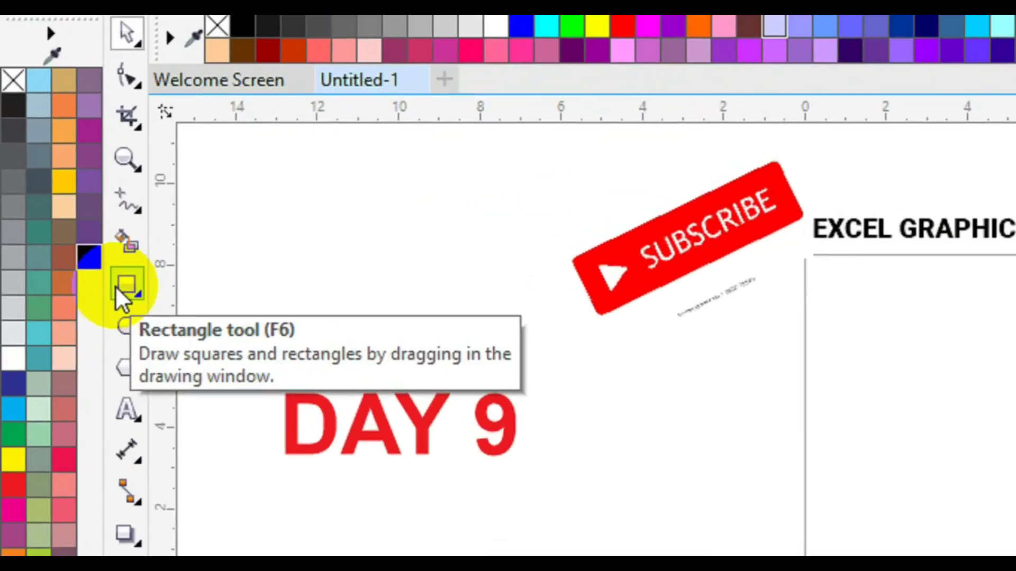
Draw two half-overlapping squares of about 3.15 in side by side on the page and weld them into one object
click(118, 291)
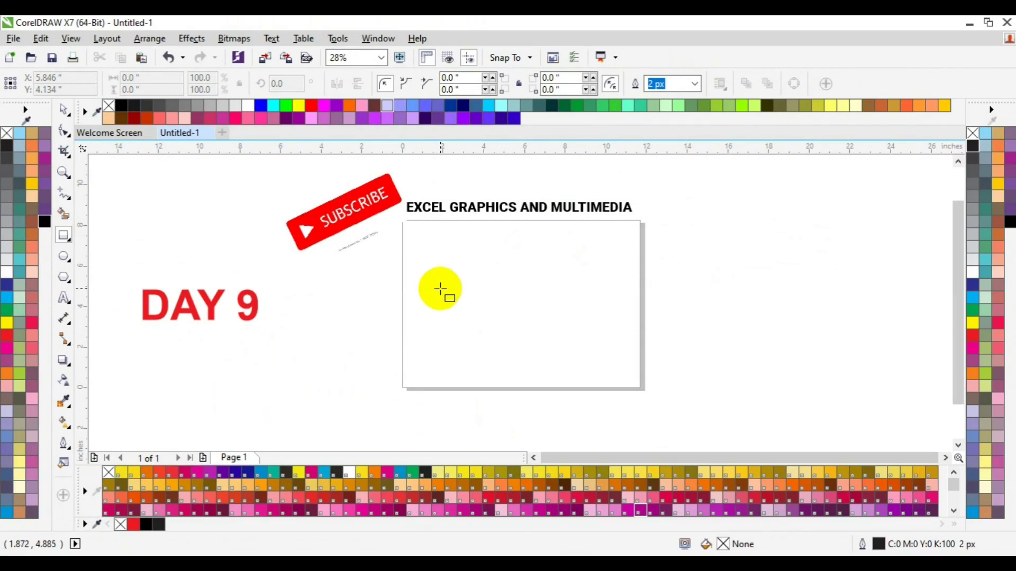
mouse_move(440, 288)
mouse_down()
mouse_move(516, 340)
mouse_move(508, 331)
mouse_move(505, 352)
mouse_move(504, 323)
mouse_move(479, 316)
mouse_move(504, 320)
mouse_up()
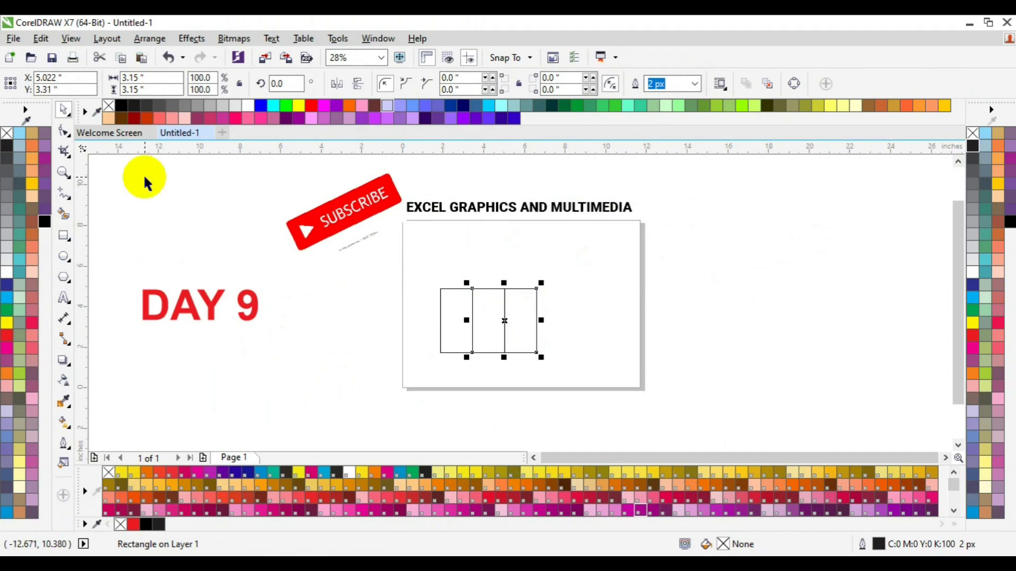
shift+click(440, 344)
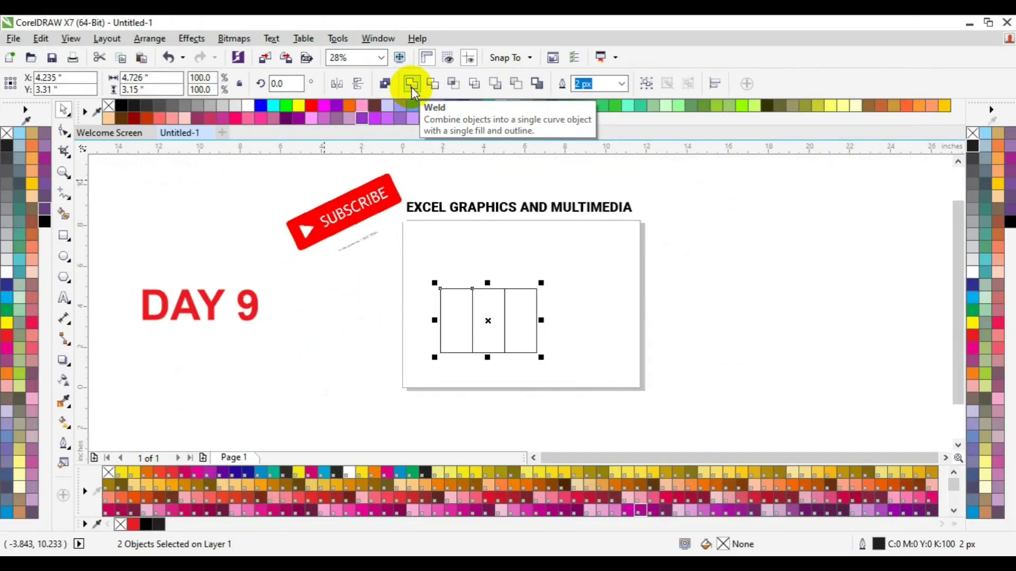
click(411, 84)
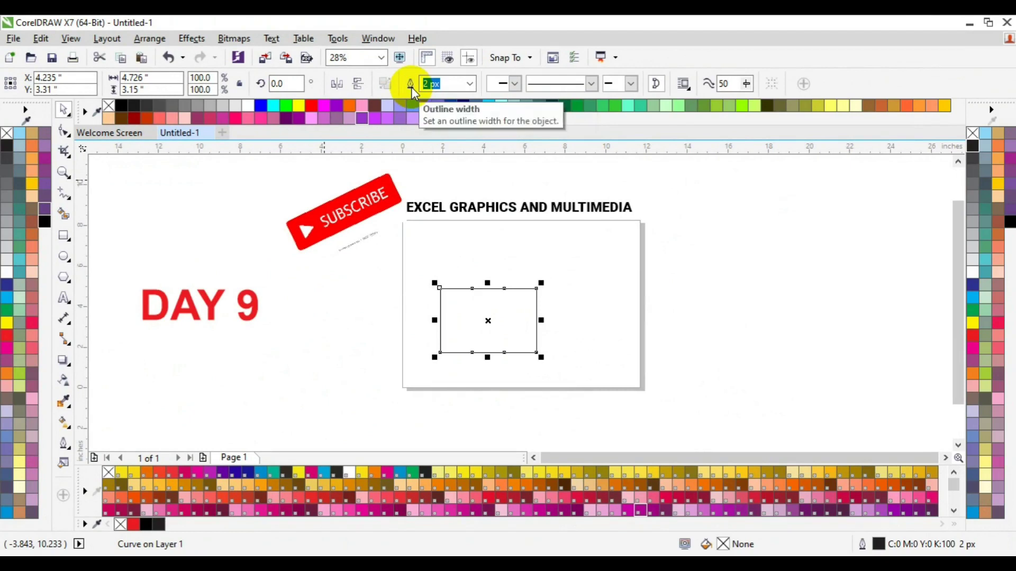
Fill the welded shape with blue, and undo both the fill and the weld to get the two separate squares back
click(973, 287)
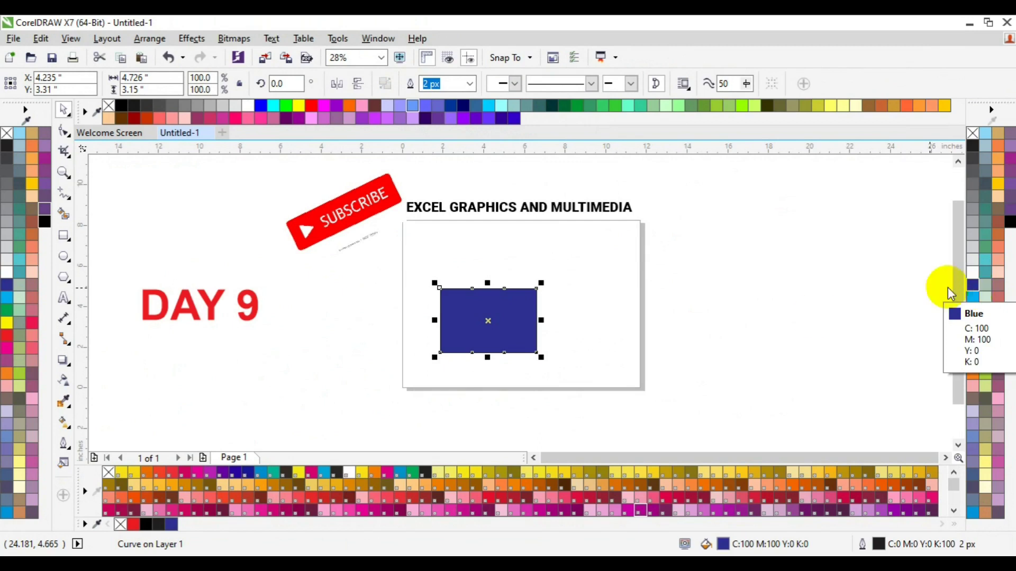
key(ctrl+z)
key(ctrl+z)
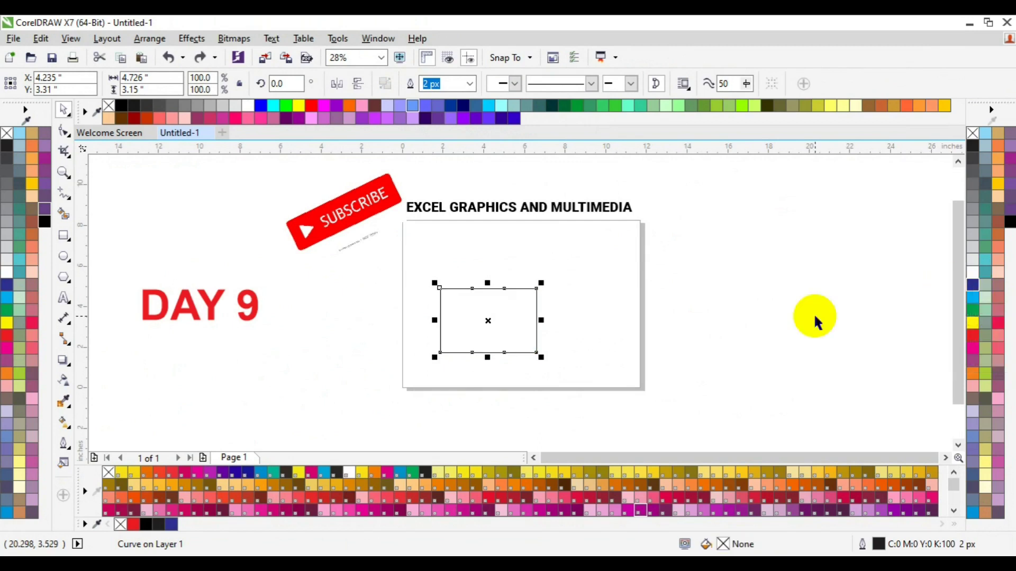
click(782, 332)
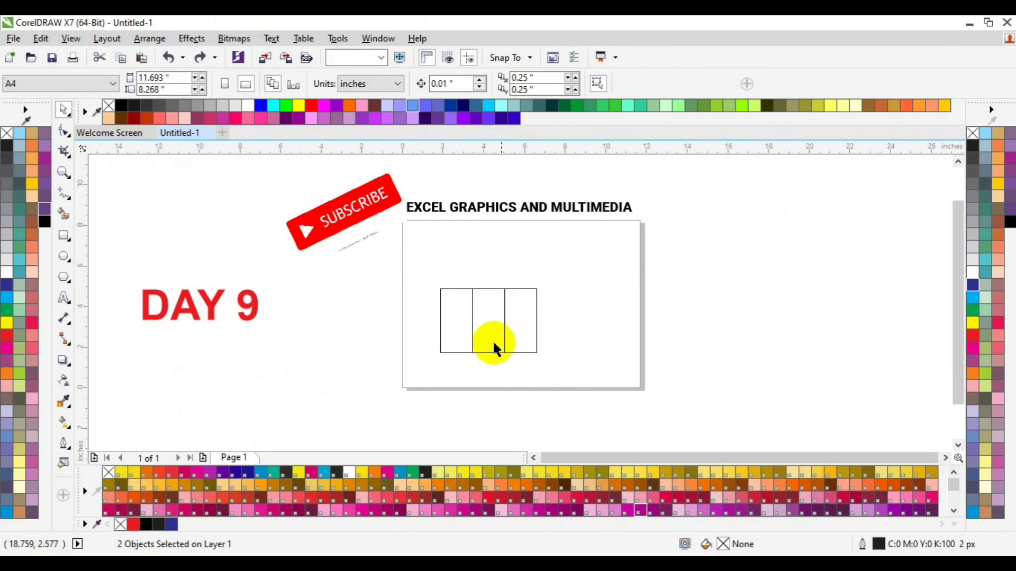
Create a new object from the overlapping area of the two squares with Intersect
click(537, 340)
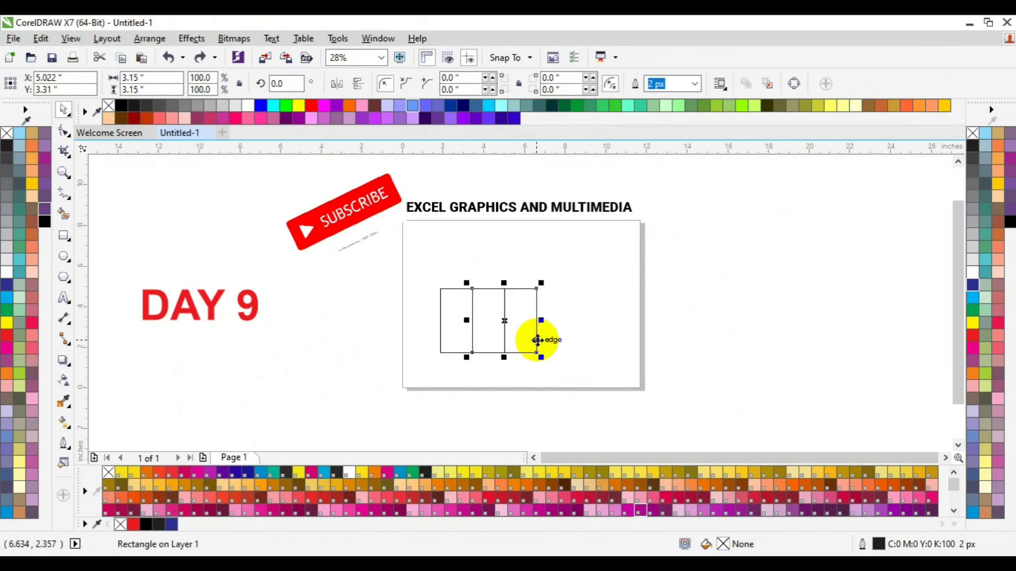
shift+click(440, 347)
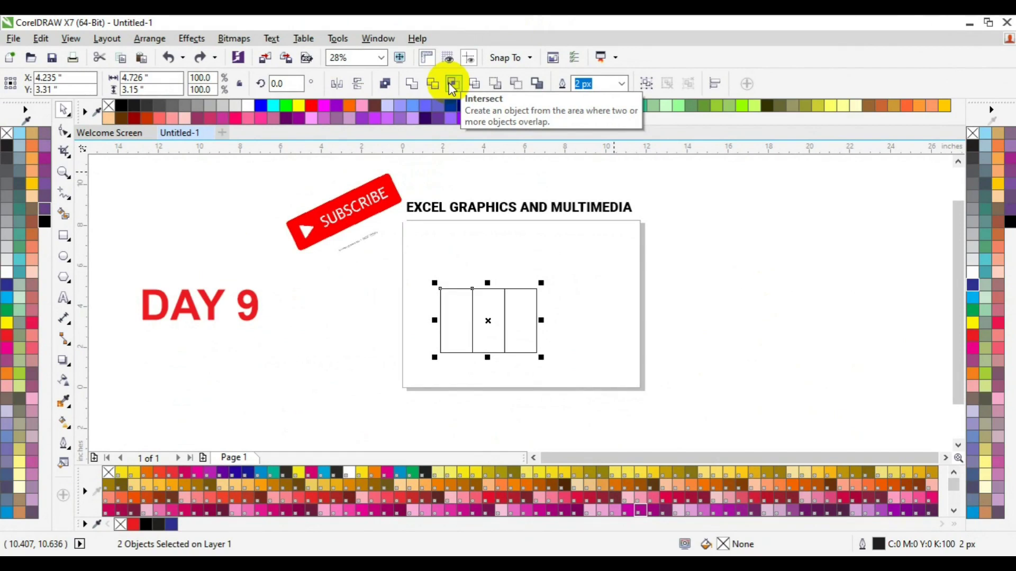
click(449, 82)
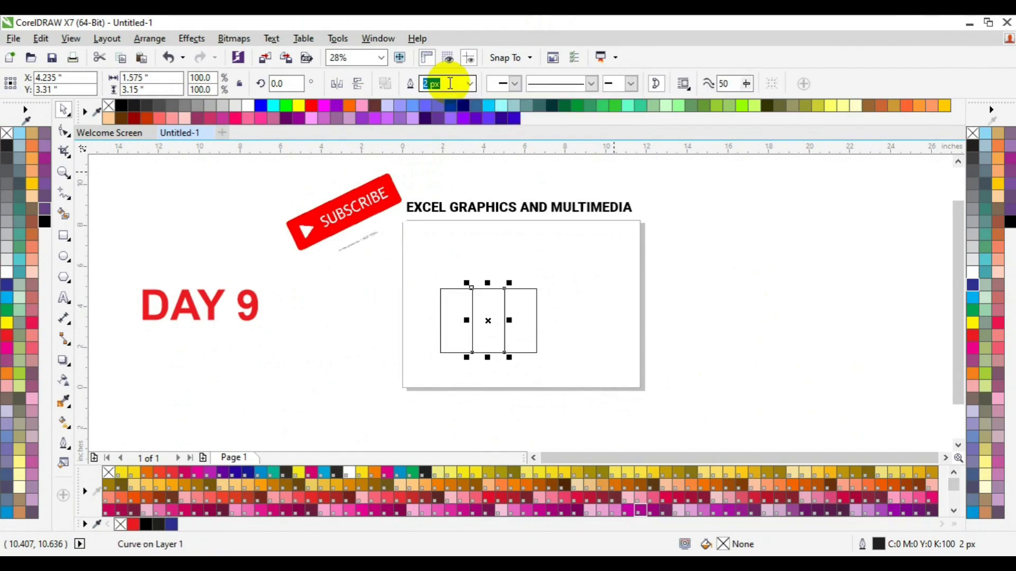
click(497, 339)
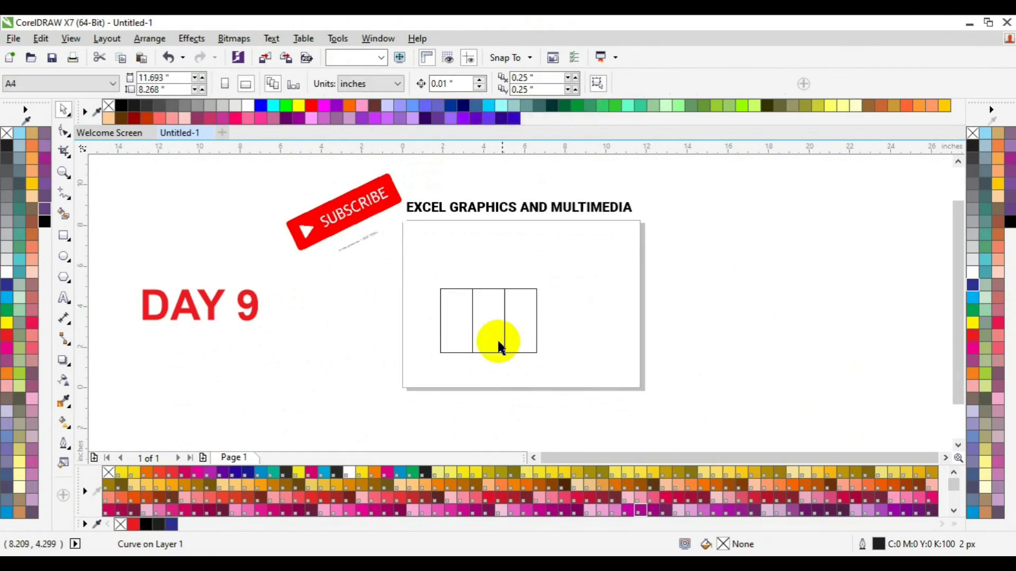
Move the two original squares off the intersection piece, one to the page's right side and the other to its upper-left corner
click(498, 341)
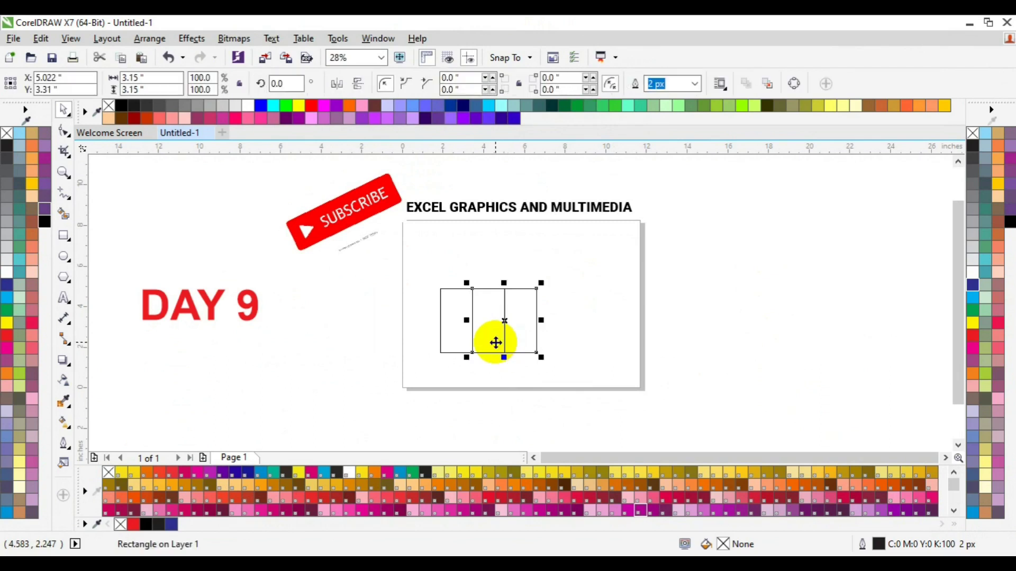
drag(508, 324, 601, 304)
click(454, 328)
drag(454, 328, 420, 264)
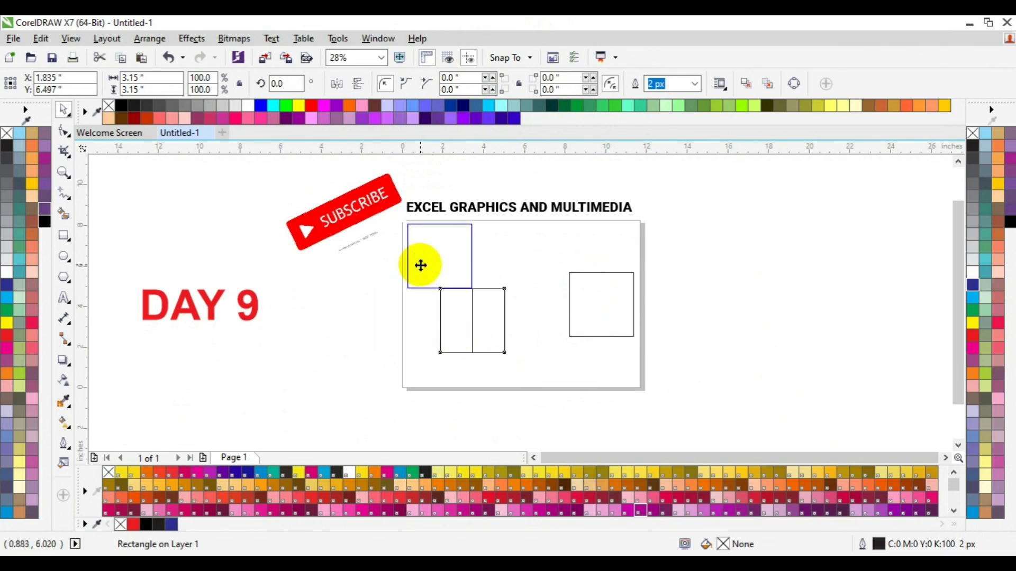
Fill the intersection piece with blue and move it off the page, left of the page's lower-left area
click(495, 340)
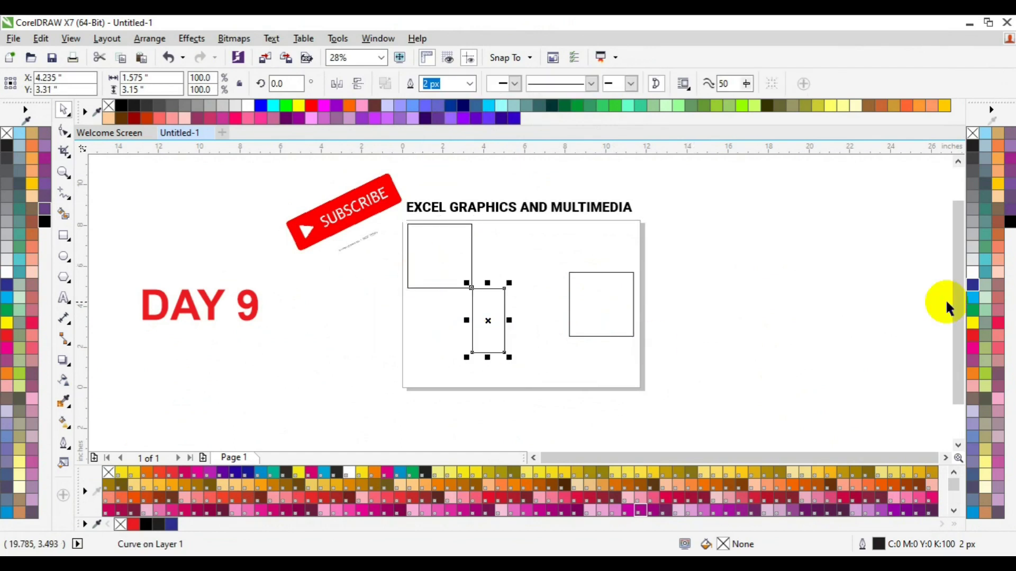
click(973, 283)
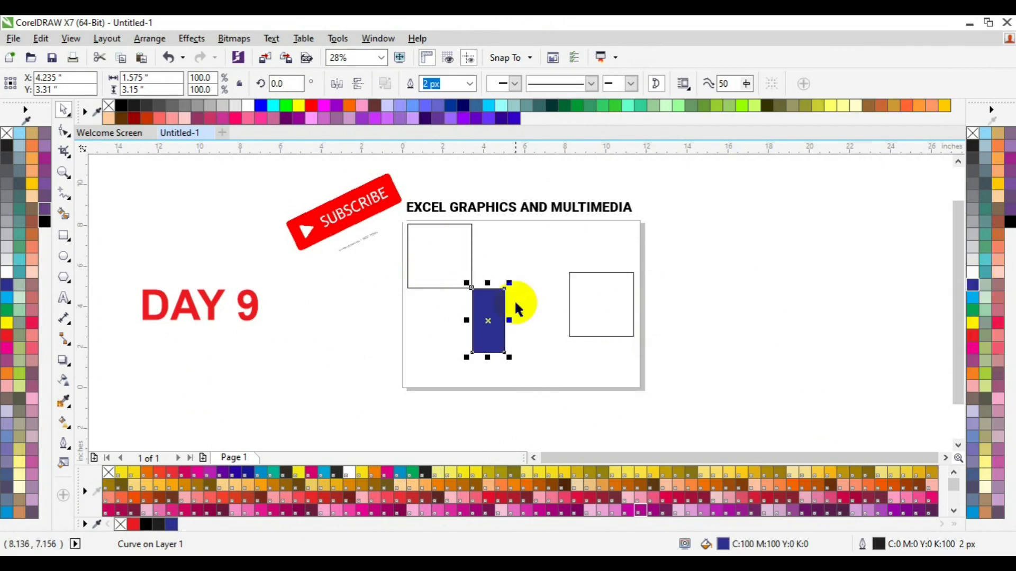
drag(487, 320, 344, 358)
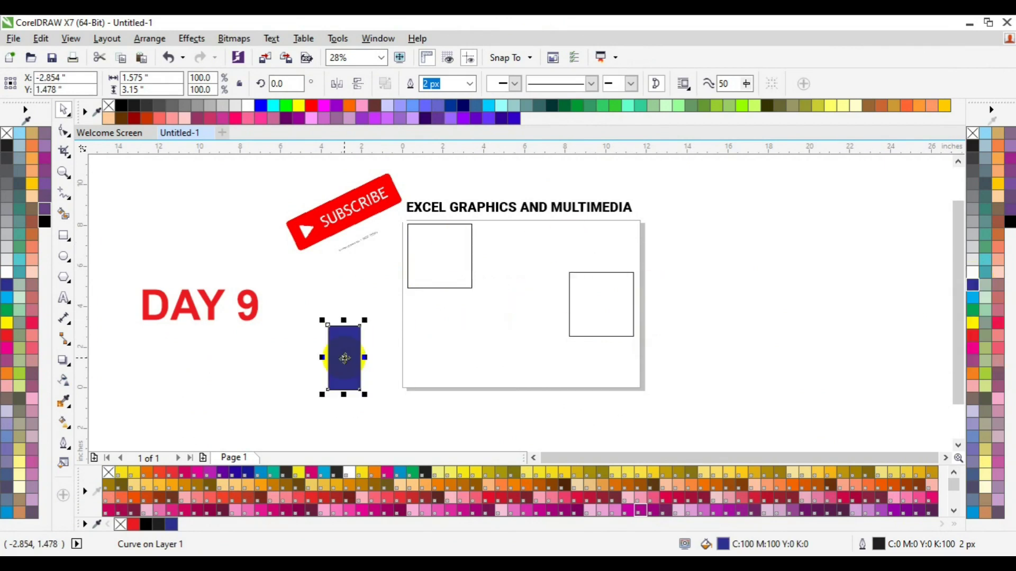
Bring the two squares back together half-overlapping on the page and apply Simplify to them
click(466, 268)
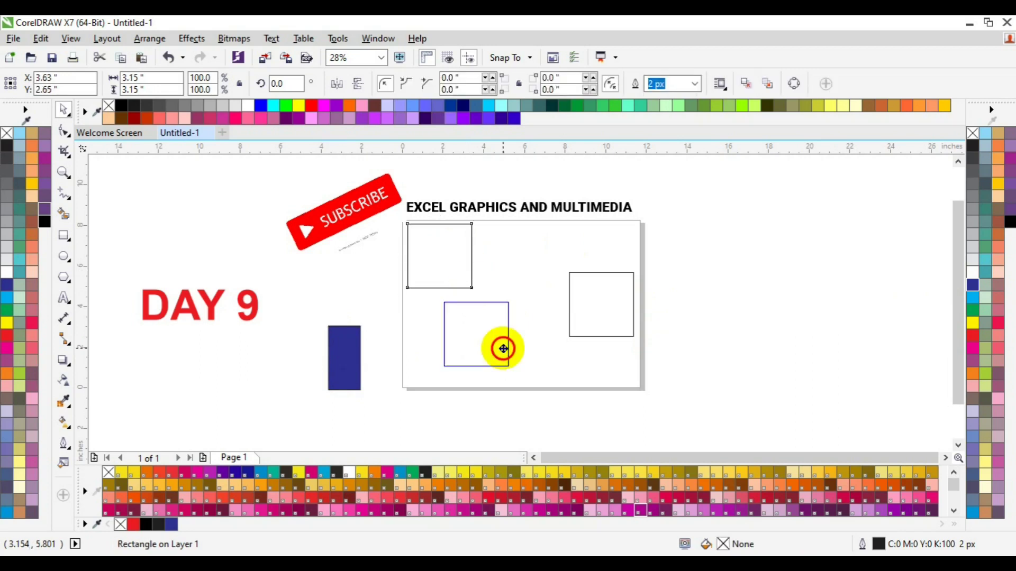
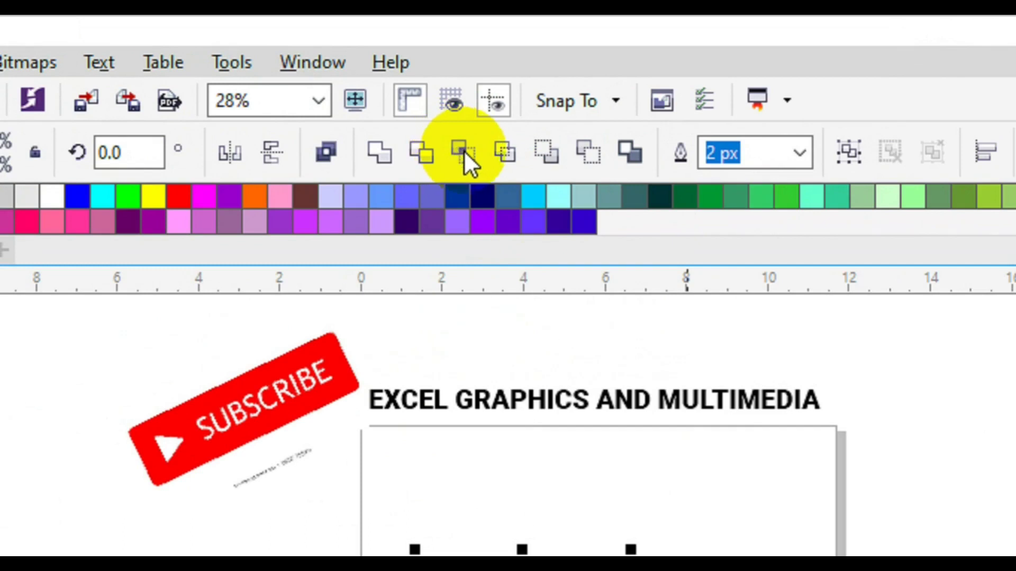
click(488, 154)
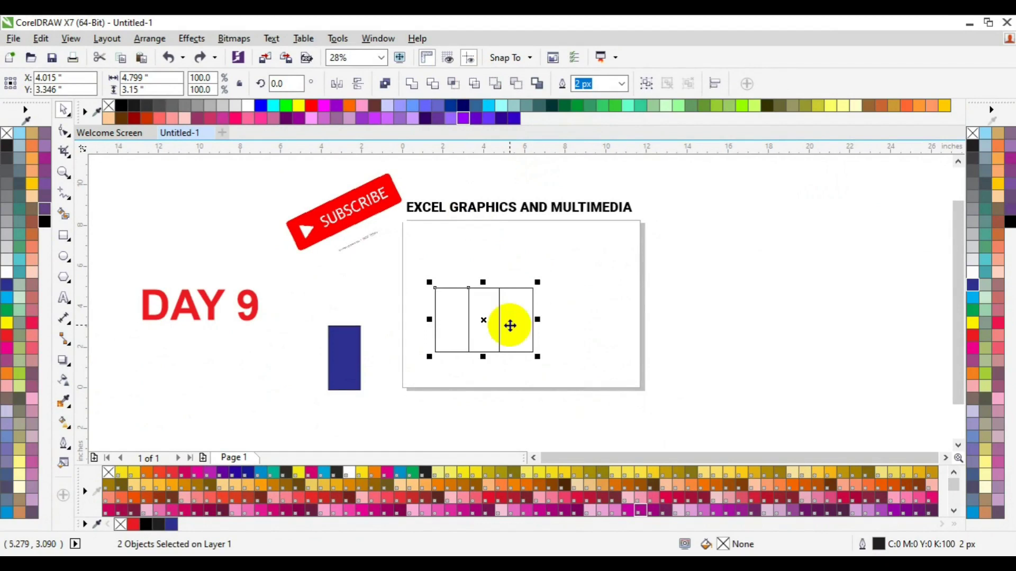
click(471, 87)
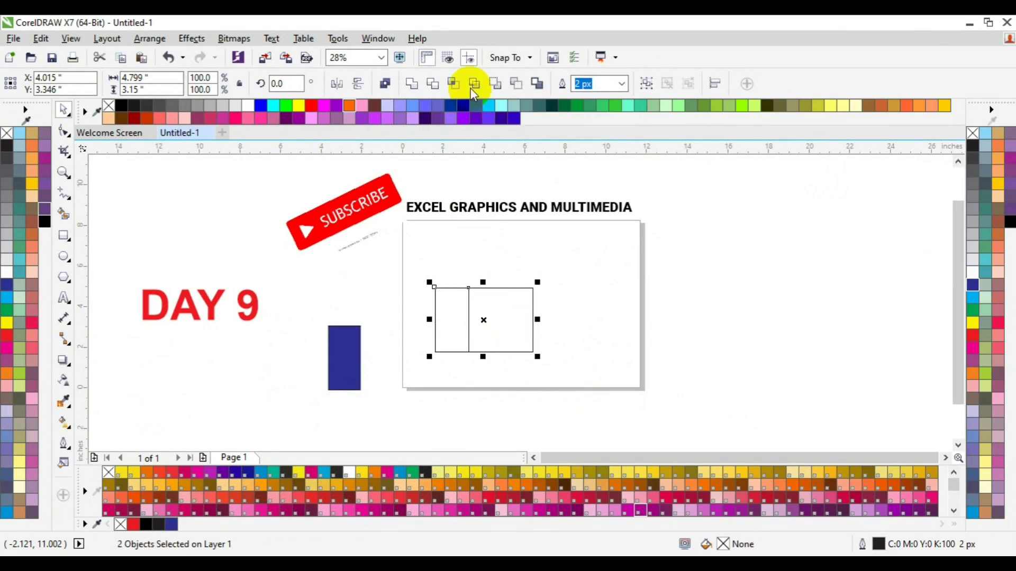
Move the trimmed left piece away from the full square to the page's upper-right area
click(659, 329)
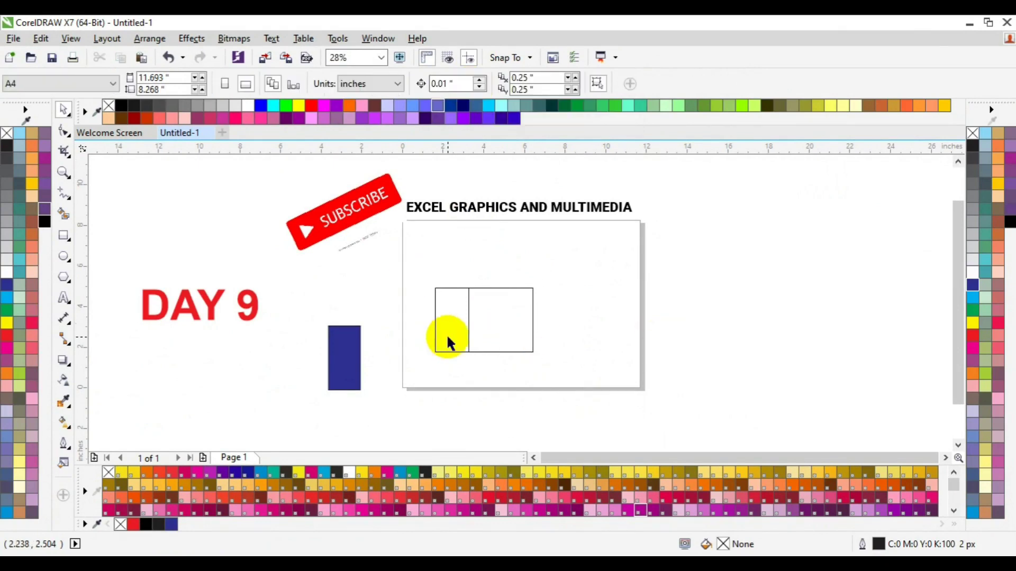
click(447, 336)
drag(448, 337, 590, 303)
Fill the full square with cyan and the trimmed piece with blue
click(490, 351)
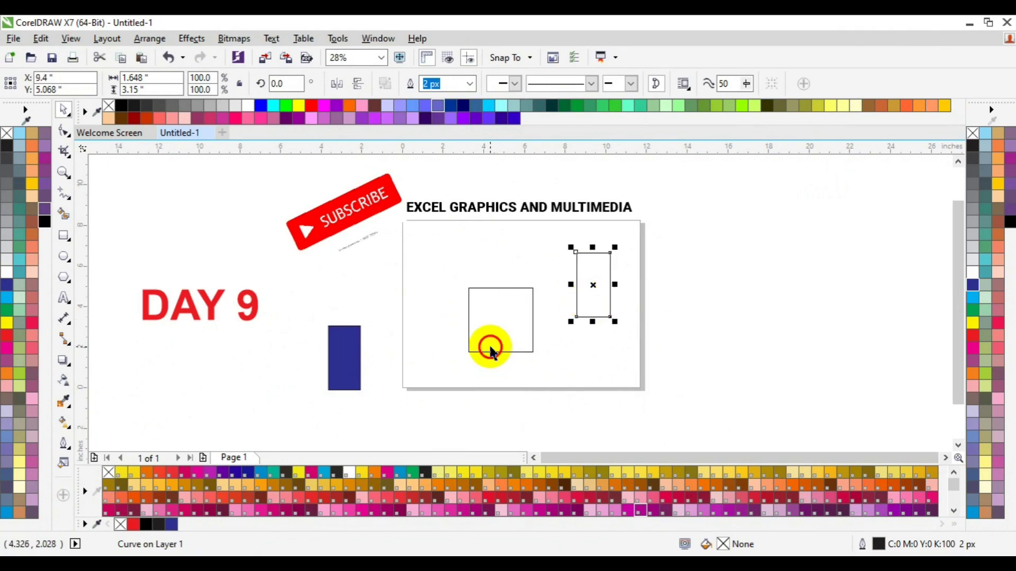
click(973, 299)
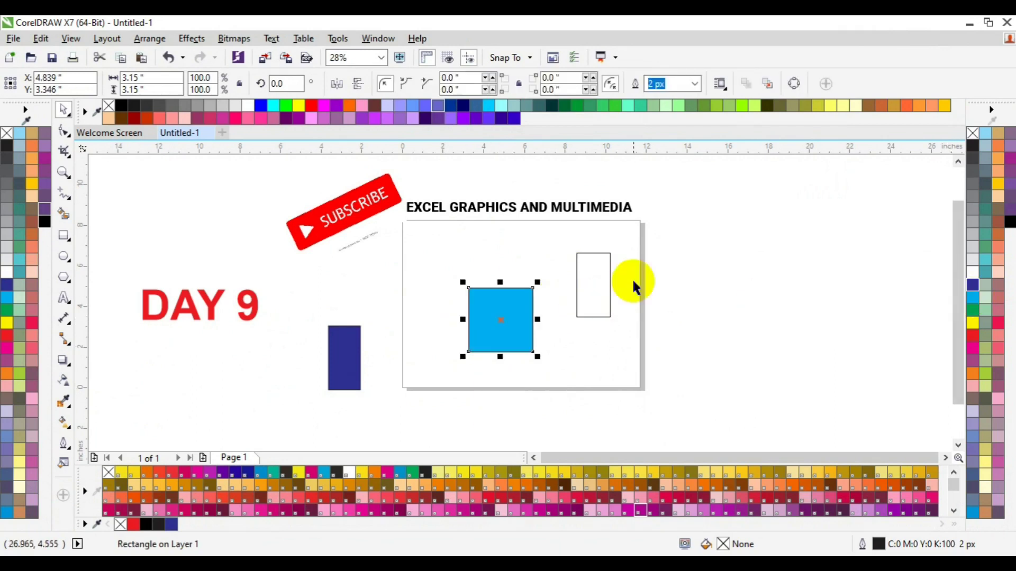
click(597, 291)
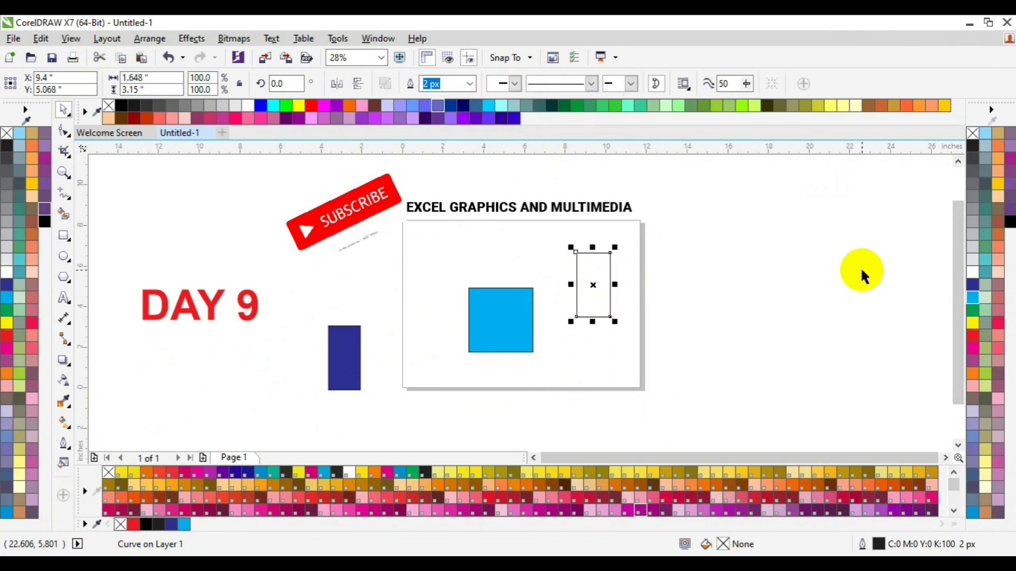
click(973, 284)
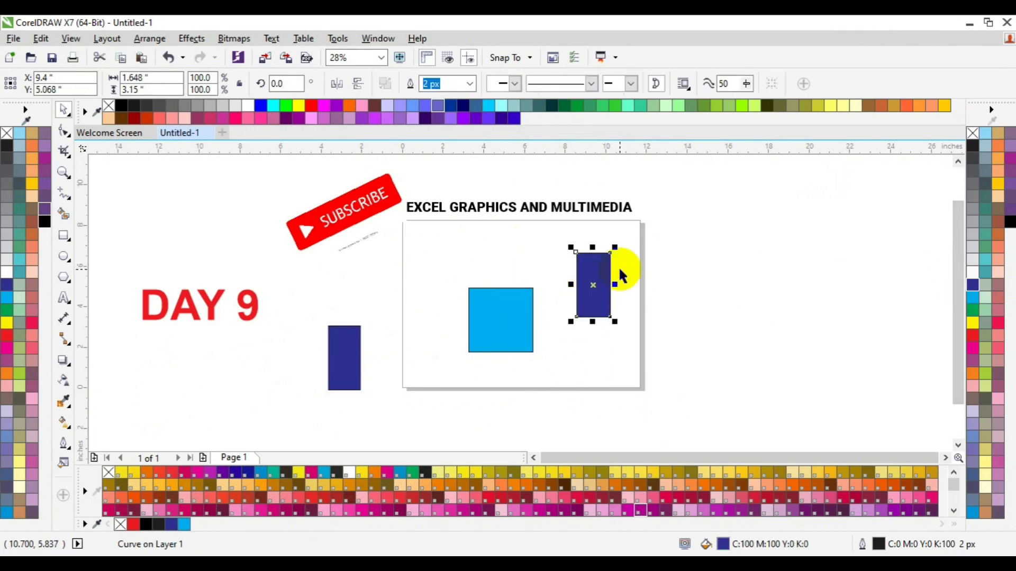
Delete the cyan square and the blue trimmed piece from the page
drag(670, 215, 437, 362)
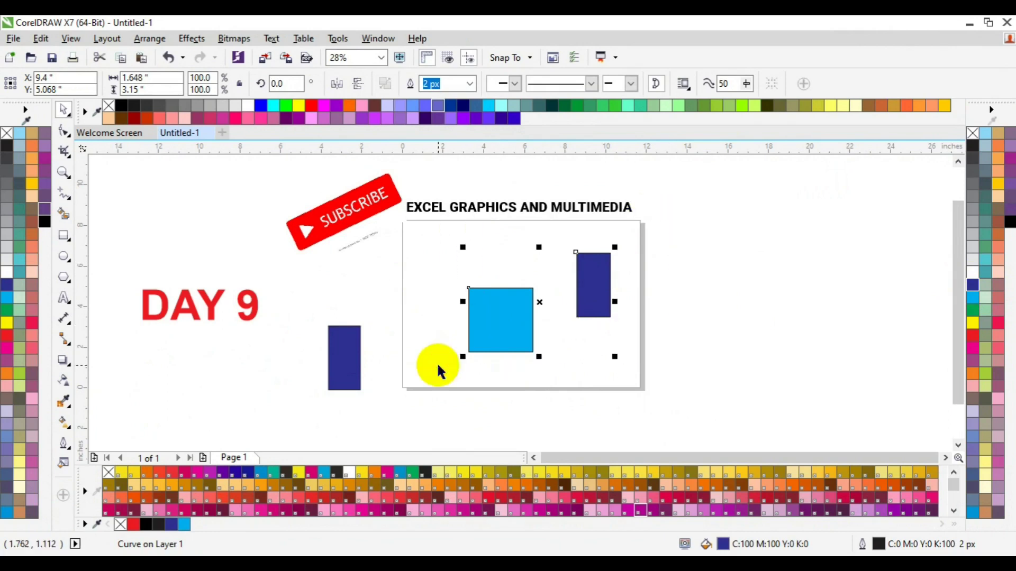
key(Delete)
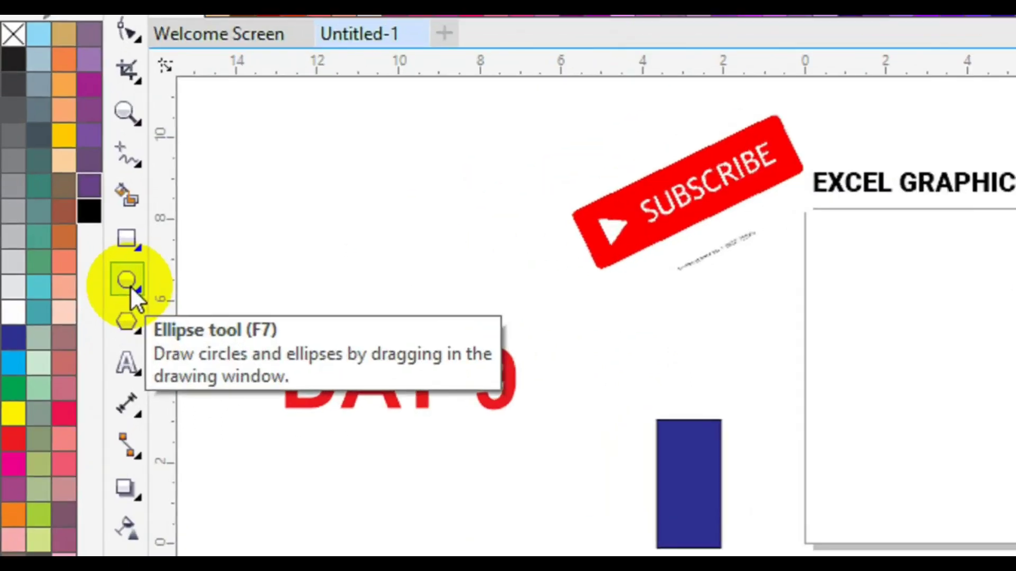
Draw a circle about 2.86 in across on the page and place a duplicate about 1.3 in to its right, overlapping it
click(87, 268)
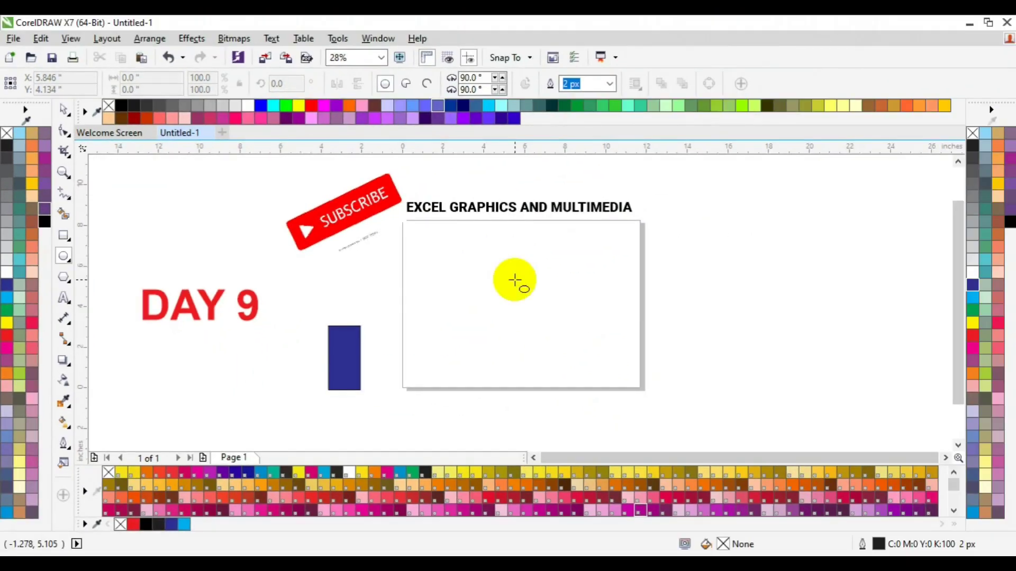
drag(462, 276, 521, 317)
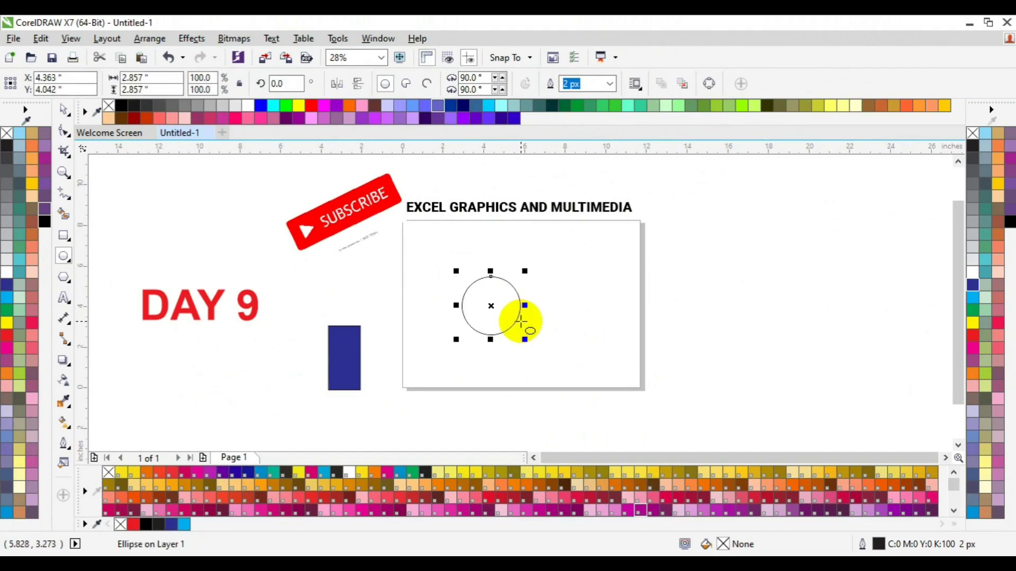
key(Up)
key(Right)
key(space)
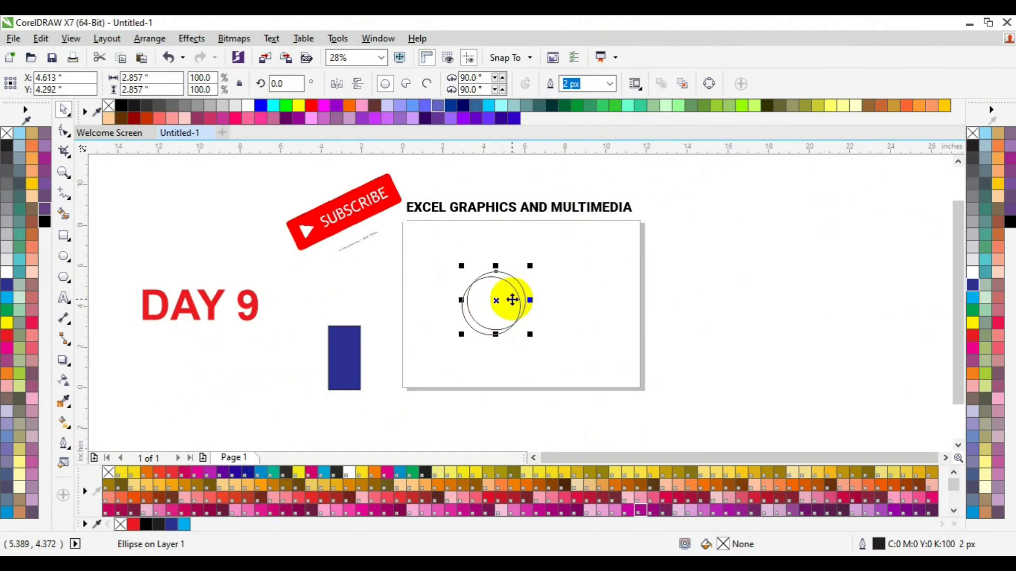
drag(512, 300, 534, 306)
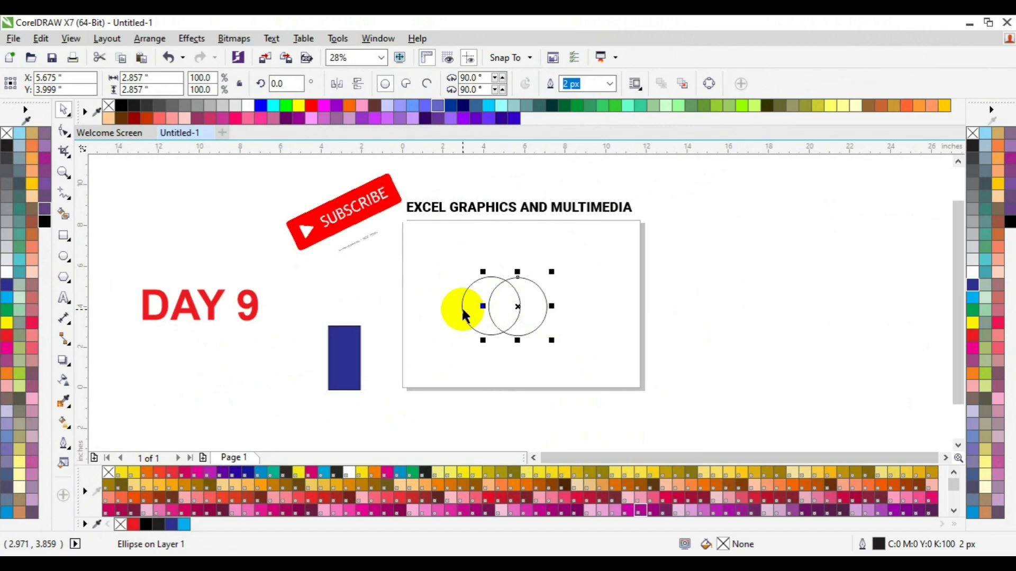
Cut the left back circle out of the right front circle with Front Minus Back, and select the resulting crescent
shift+click(464, 315)
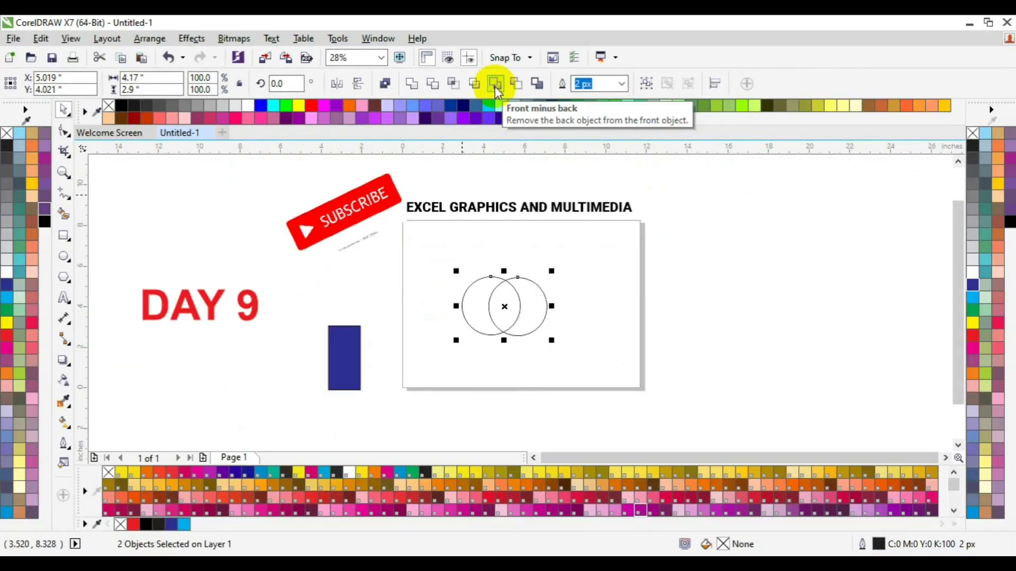
click(608, 157)
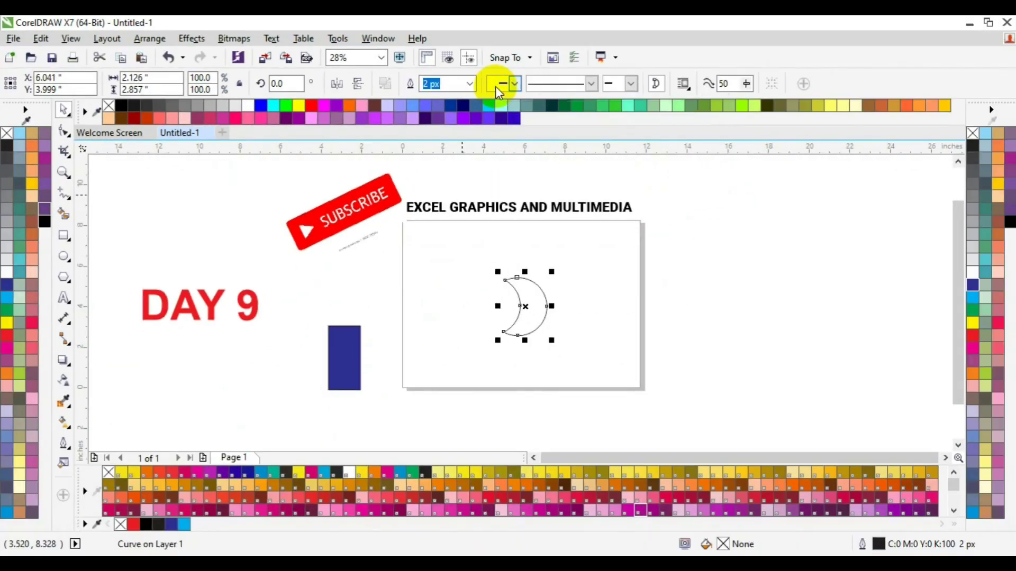
click(724, 342)
click(535, 319)
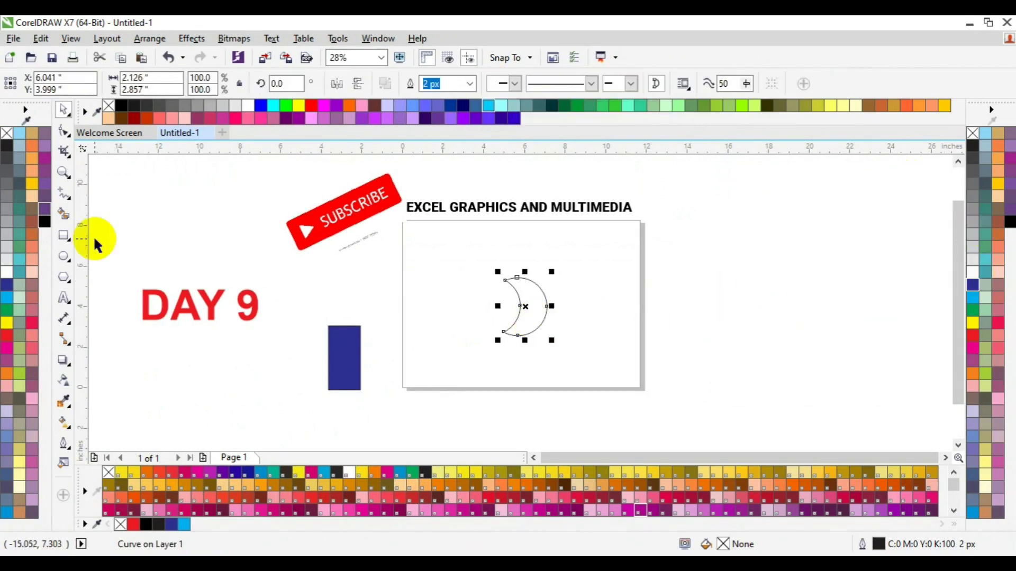
Add a page-sized rectangle filled with black behind the crescent and fill the crescent with white
double_click(61, 238)
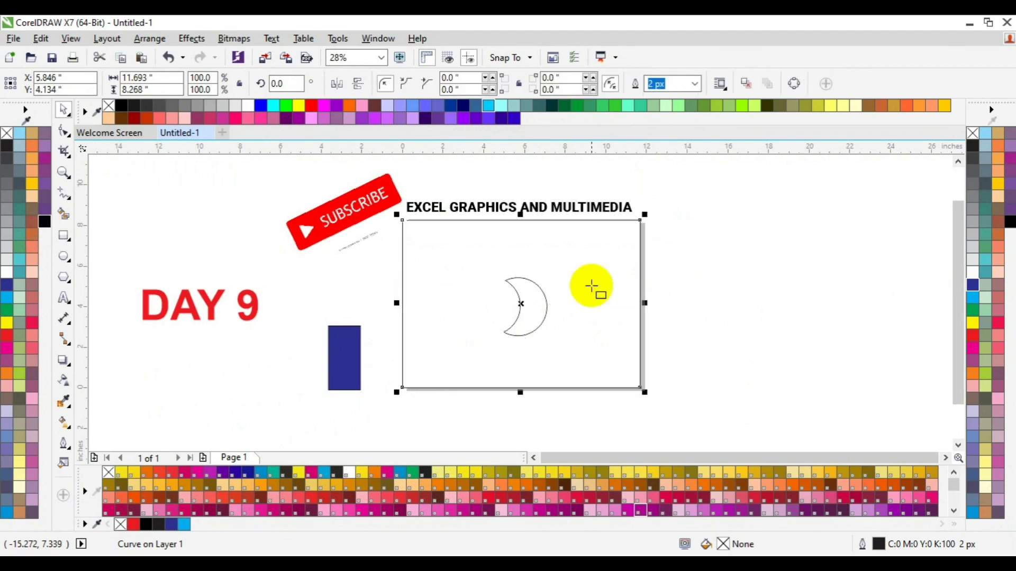
click(972, 148)
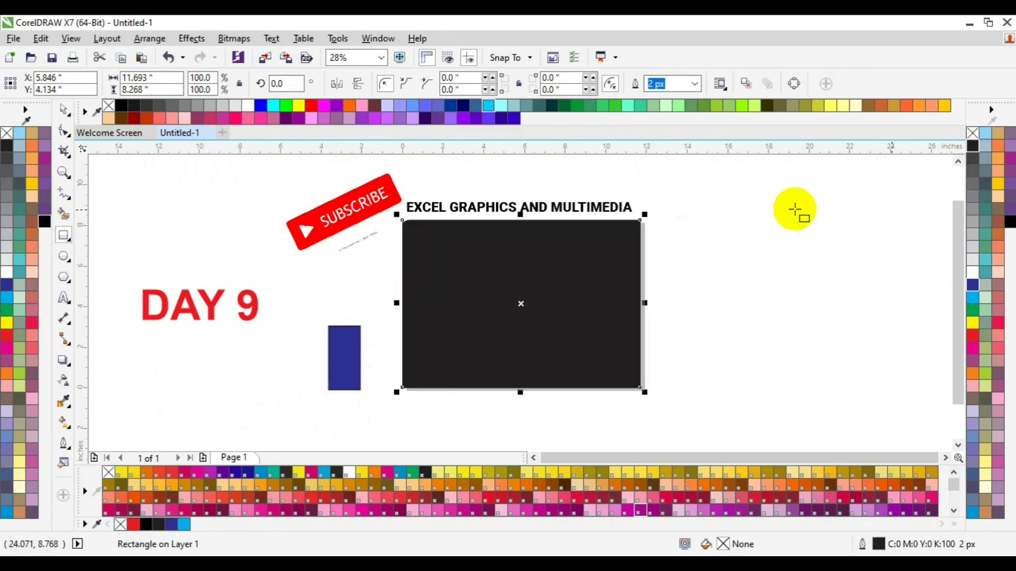
click(545, 308)
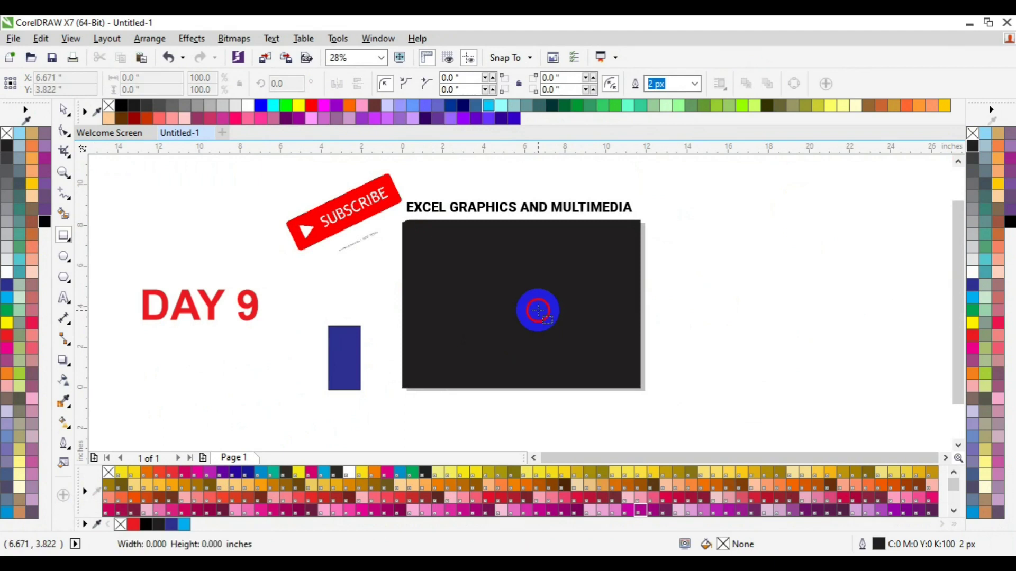
click(976, 276)
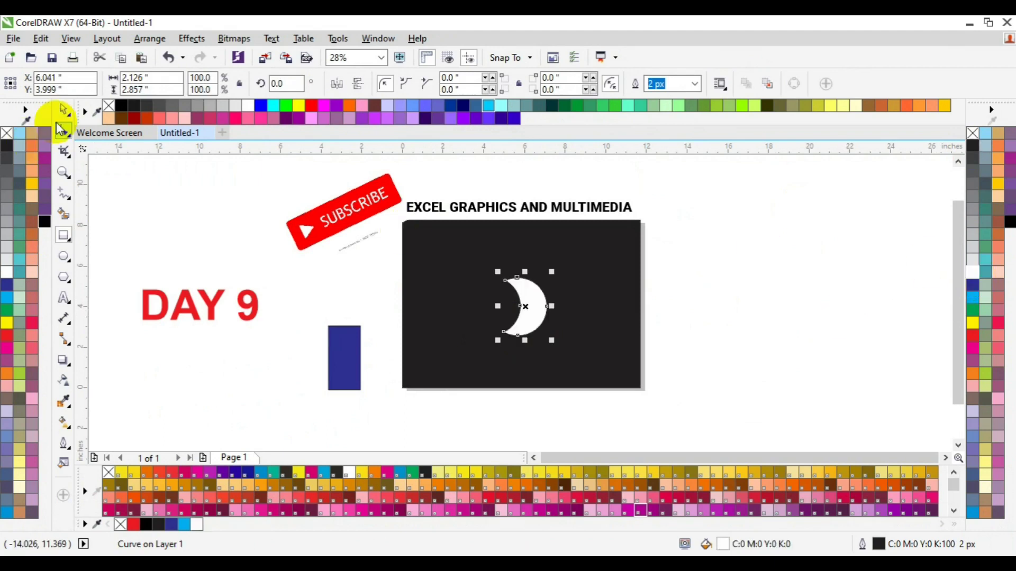
click(64, 109)
click(758, 298)
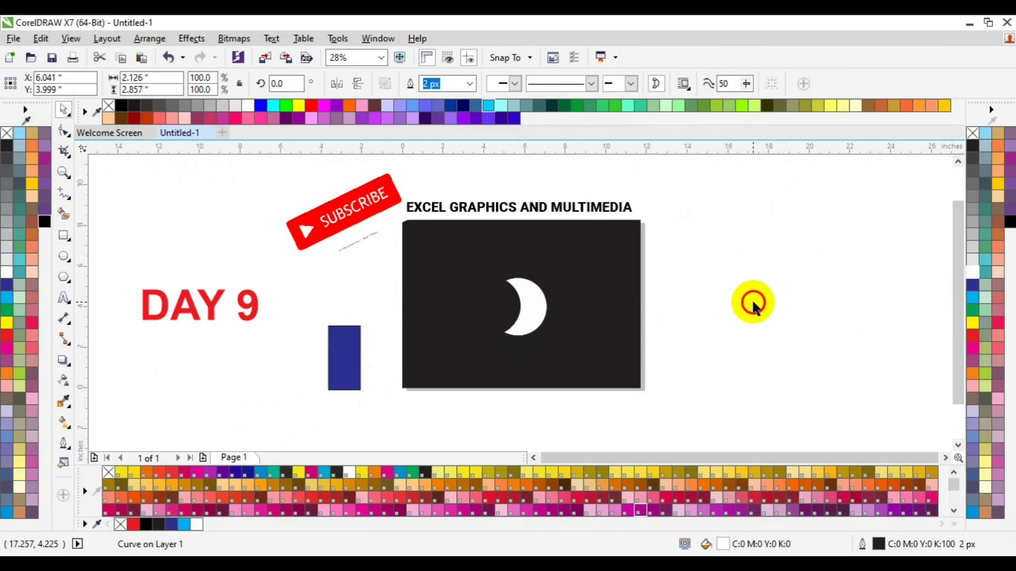
Delete the white crescent and the black page-sized rectangle from the page
drag(708, 402, 389, 210)
key(ctrl+l)
click(389, 214)
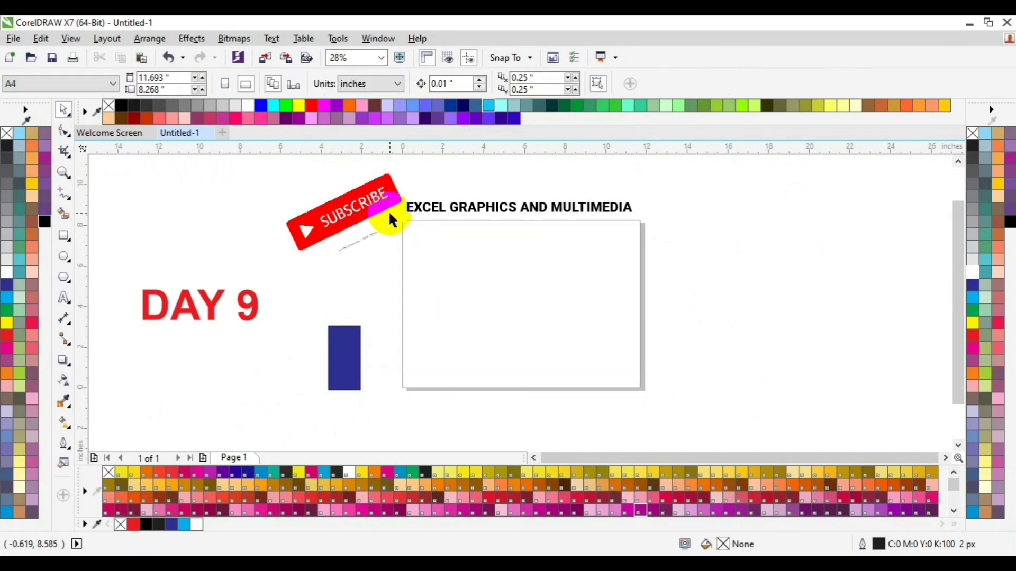
Draw a circle about 3.3 in across on the page and place an overlapping duplicate about 1.65 in to its right
click(63, 253)
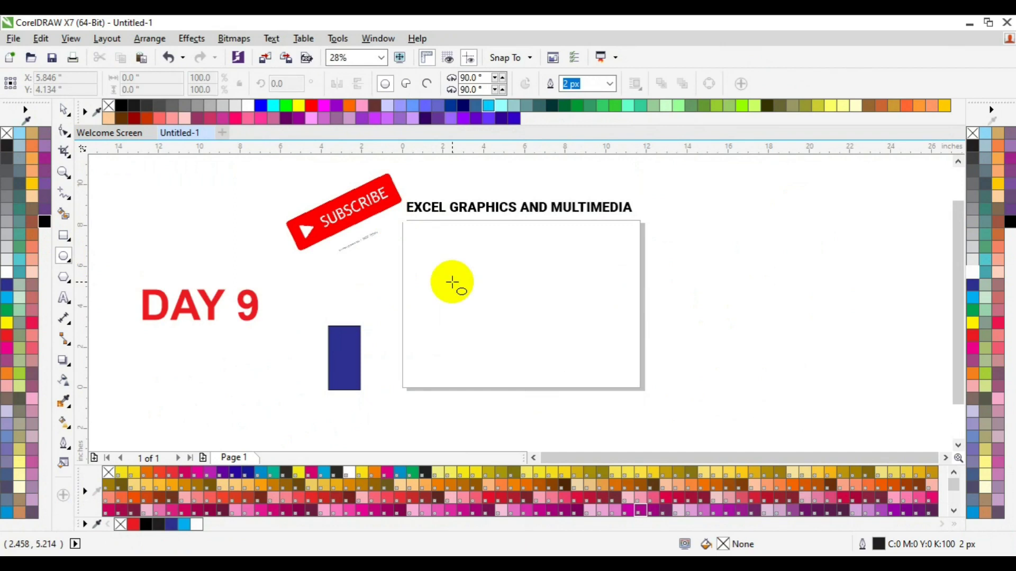
drag(453, 282, 520, 346)
key(space)
drag(518, 343, 518, 314)
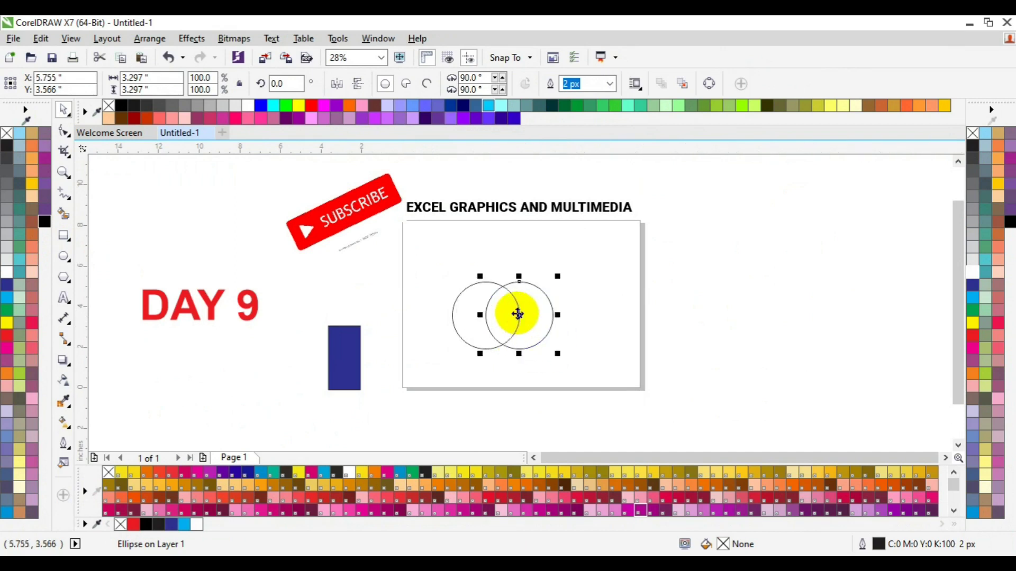
Cut the right front circle out of the left back circle with Back Minus Front and fill the resulting crescent with red
shift+click(465, 342)
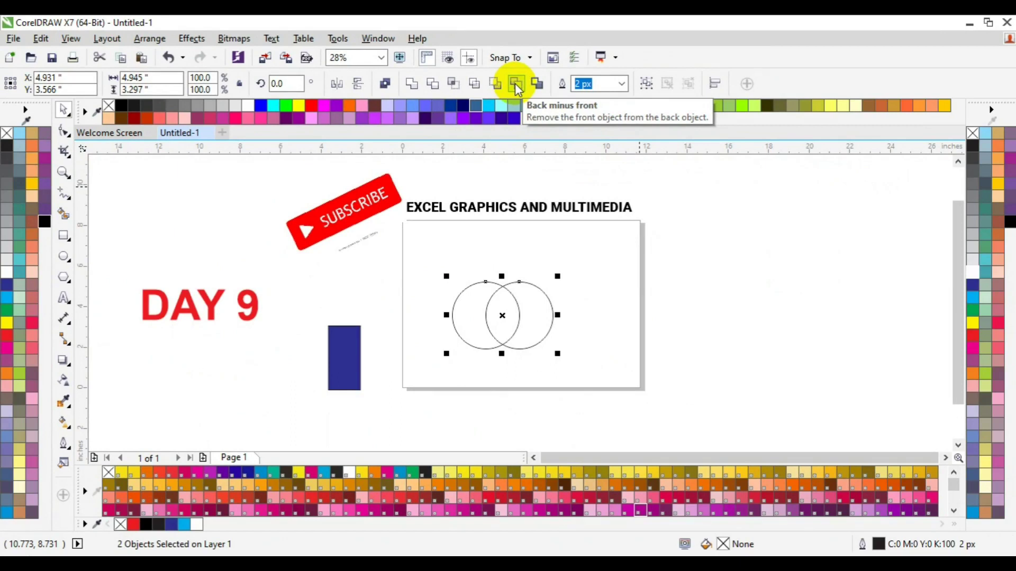
click(516, 83)
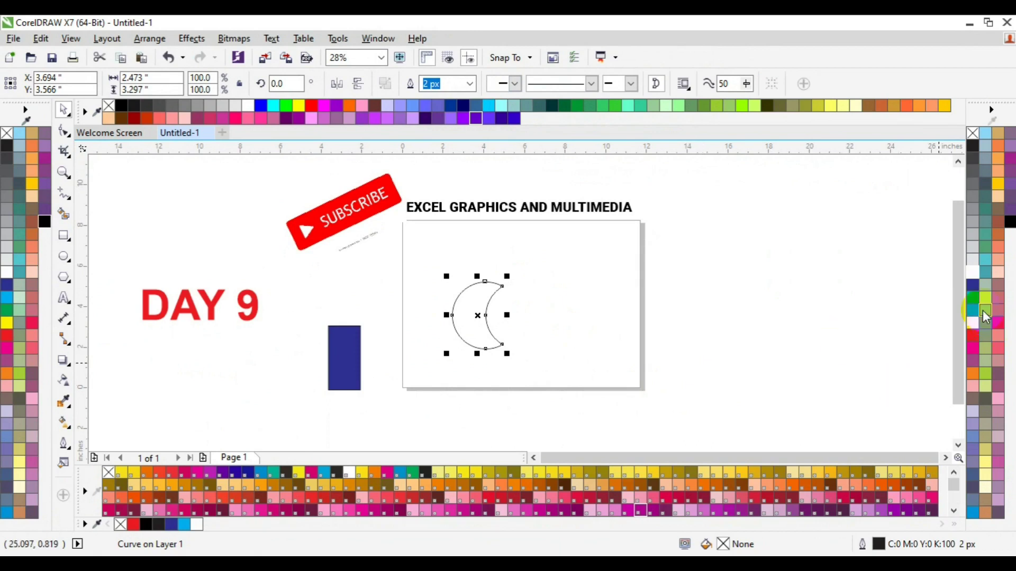
click(974, 332)
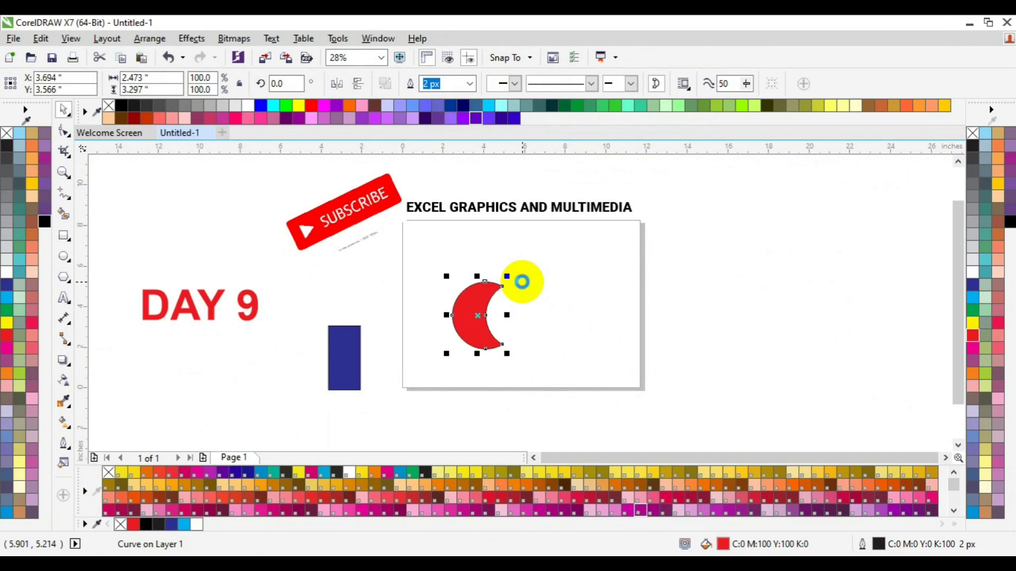
Replace the red crescent with a circle about 3.52 in across and an overlapping duplicate about 1.7 in to its right
key(Delete)
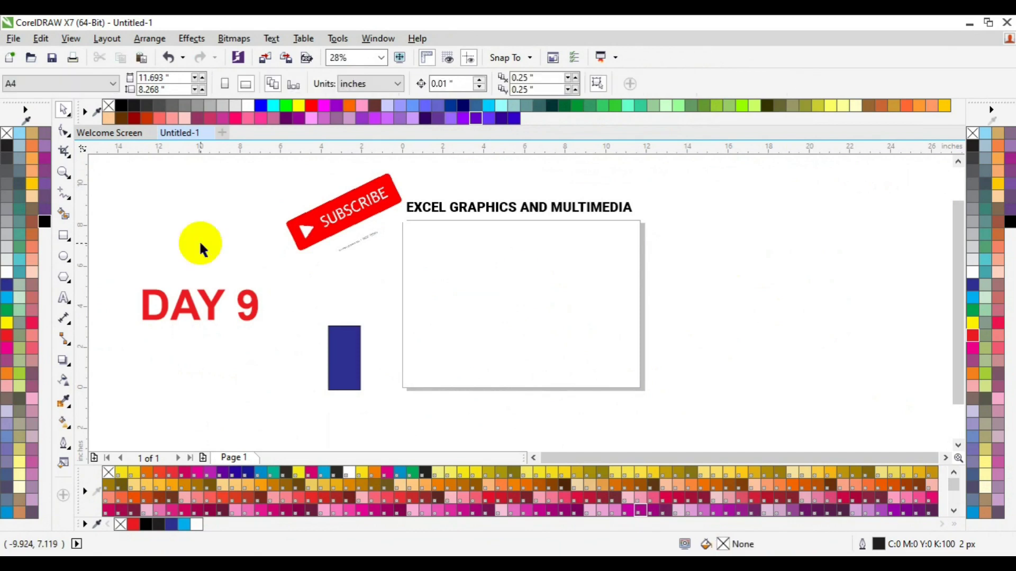
click(64, 256)
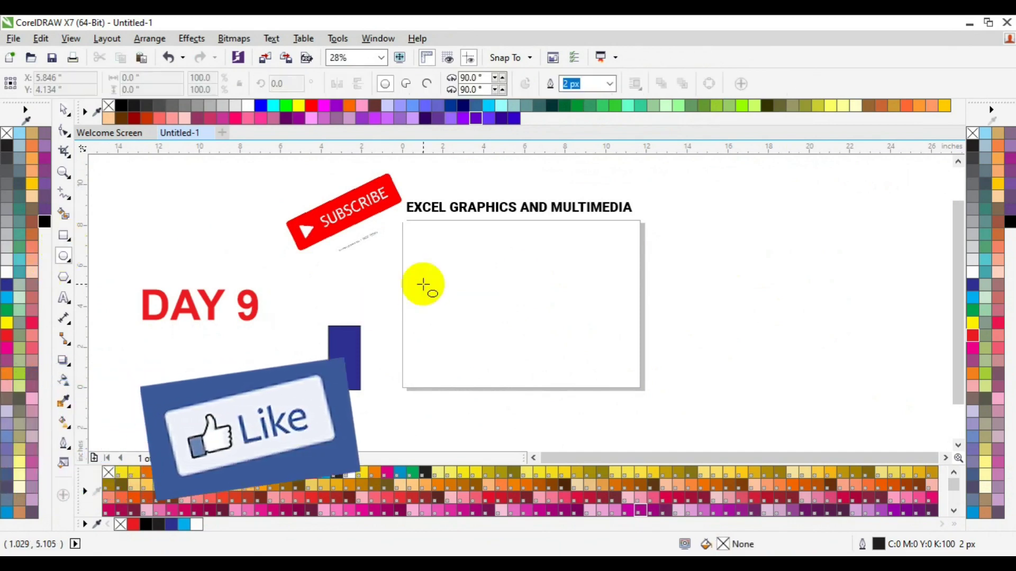
mouse_move(423, 285)
mouse_down()
mouse_move(494, 344)
mouse_move(463, 328)
mouse_move(484, 321)
mouse_up()
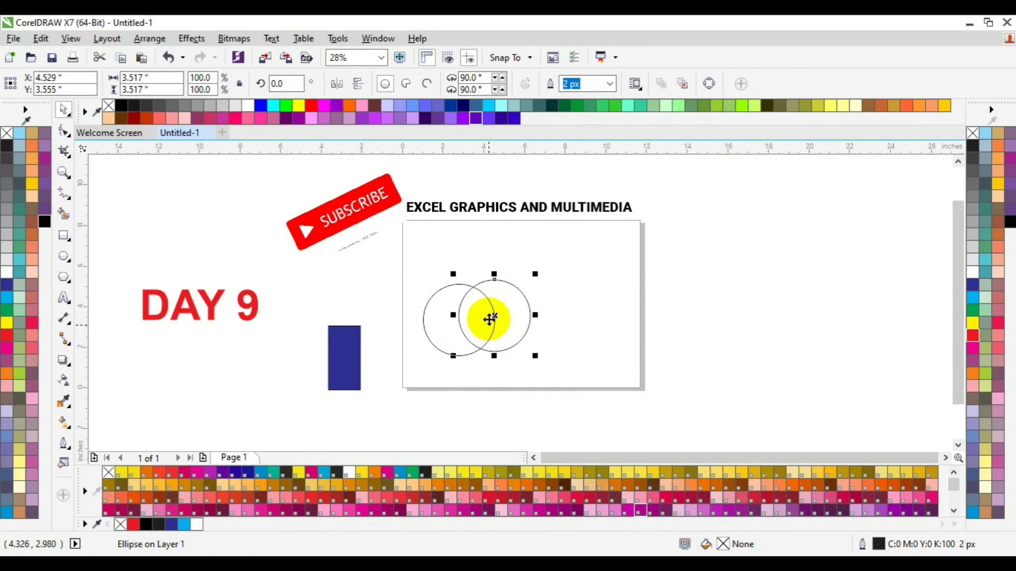
Create a boundary around the two overlapping circles and fill the boundary shape with blue
shift+click(441, 344)
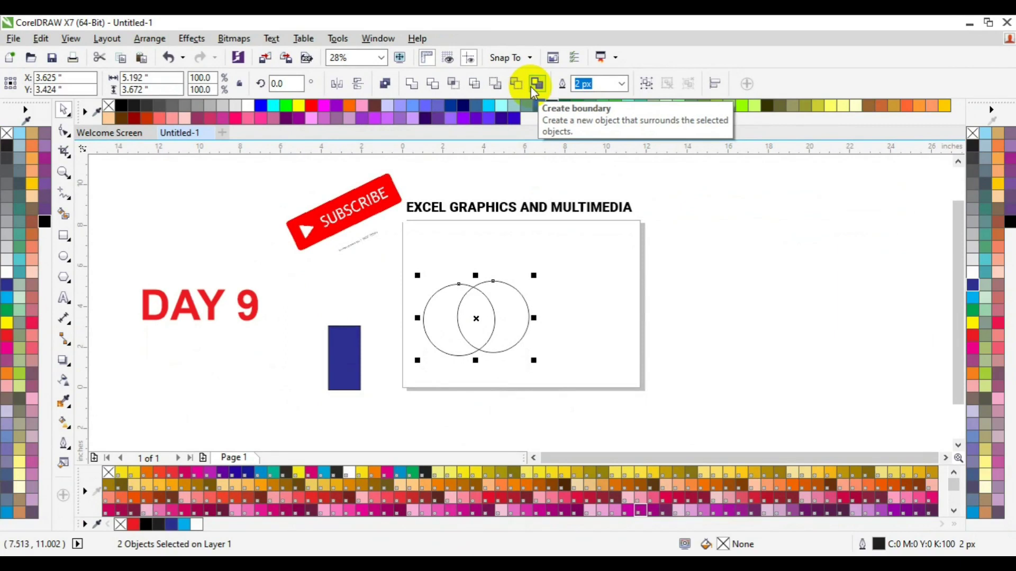
click(532, 87)
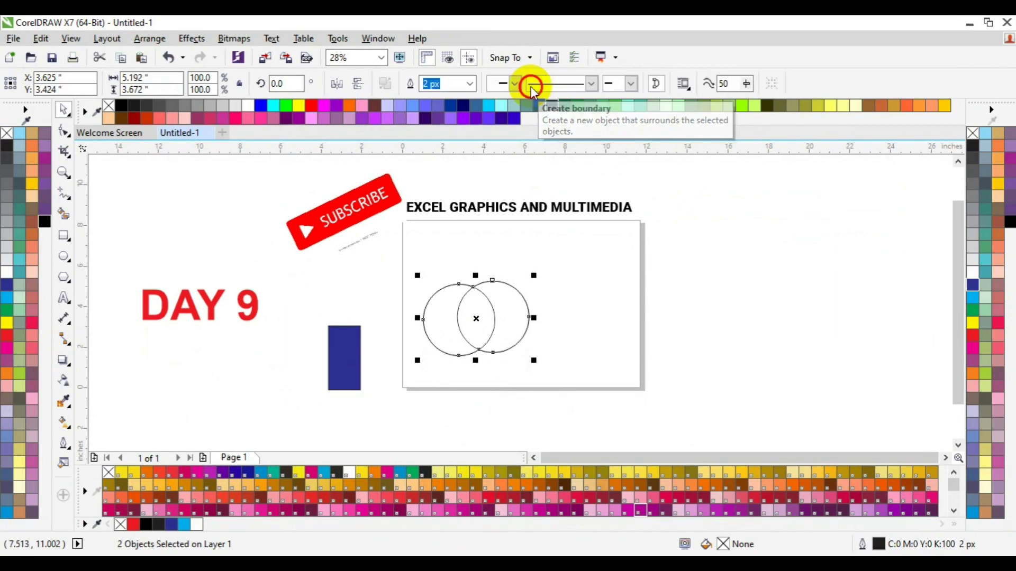
click(973, 285)
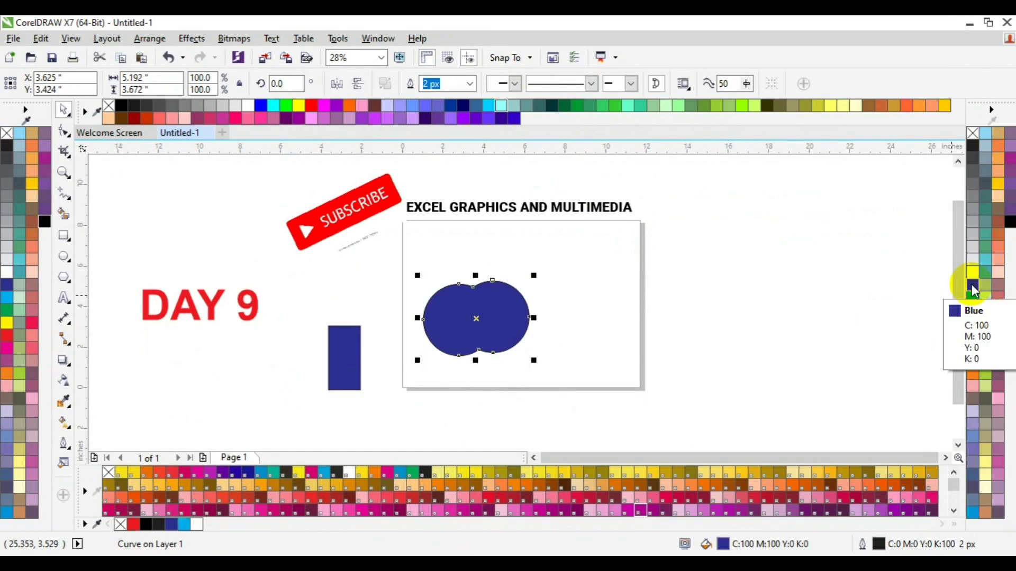
Move the blue boundary shape about 5.3 in to the right and delete the two original circles
click(473, 316)
drag(473, 316, 585, 318)
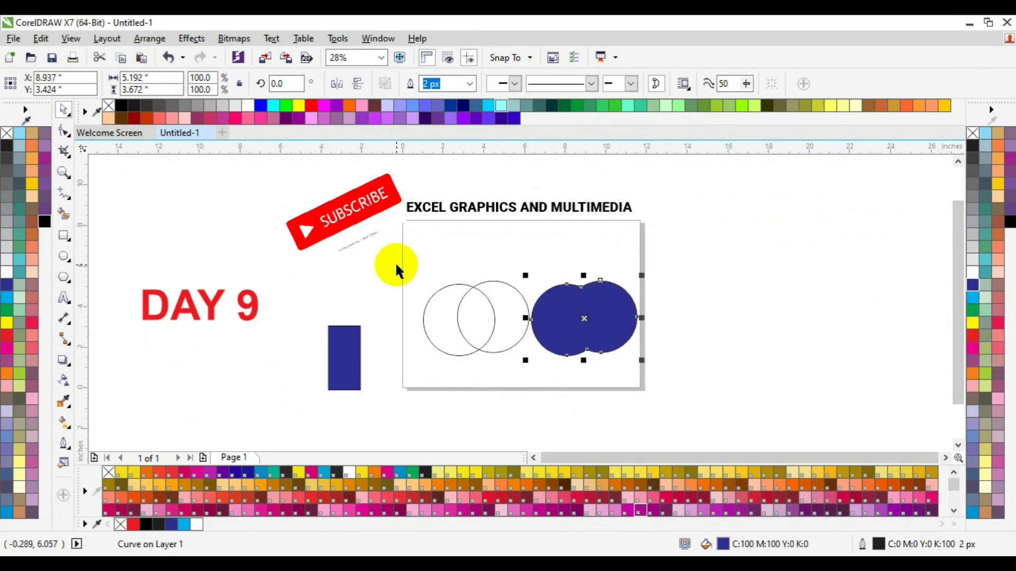
drag(409, 253, 539, 382)
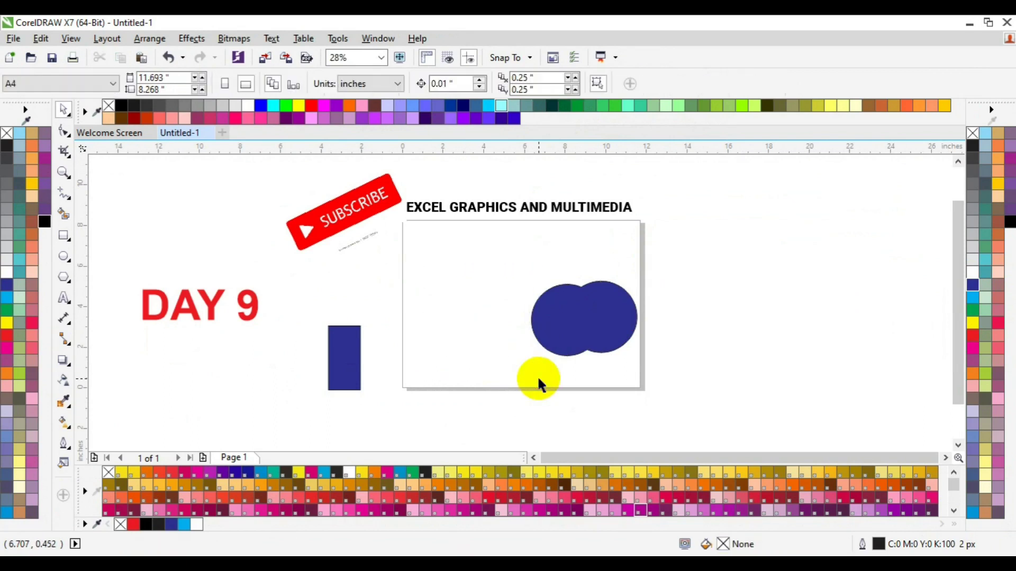
Delete the blue boundary shape on the page and the blue rectangle beside the page
click(617, 301)
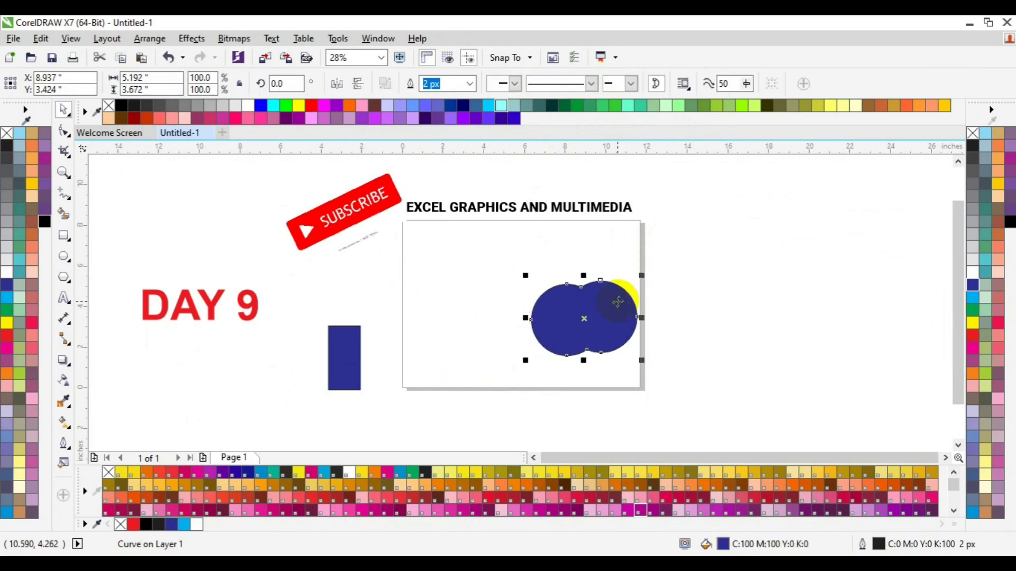
key(Delete)
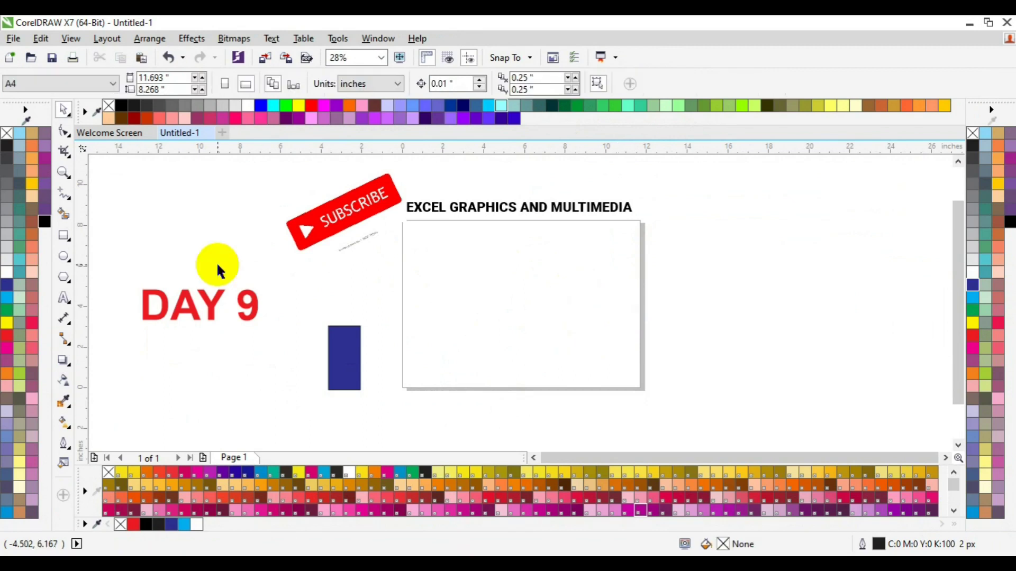
click(347, 353)
key(Delete)
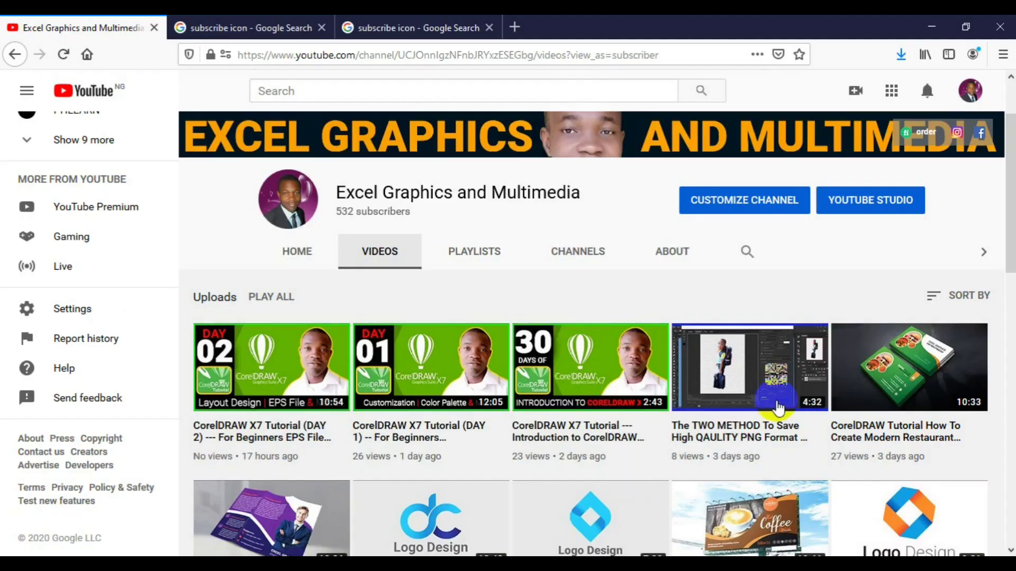
Look through the uploaded videos on the Excel Graphics and Multimedia YouTube channel in the browser
drag(1013, 253, 1012, 527)
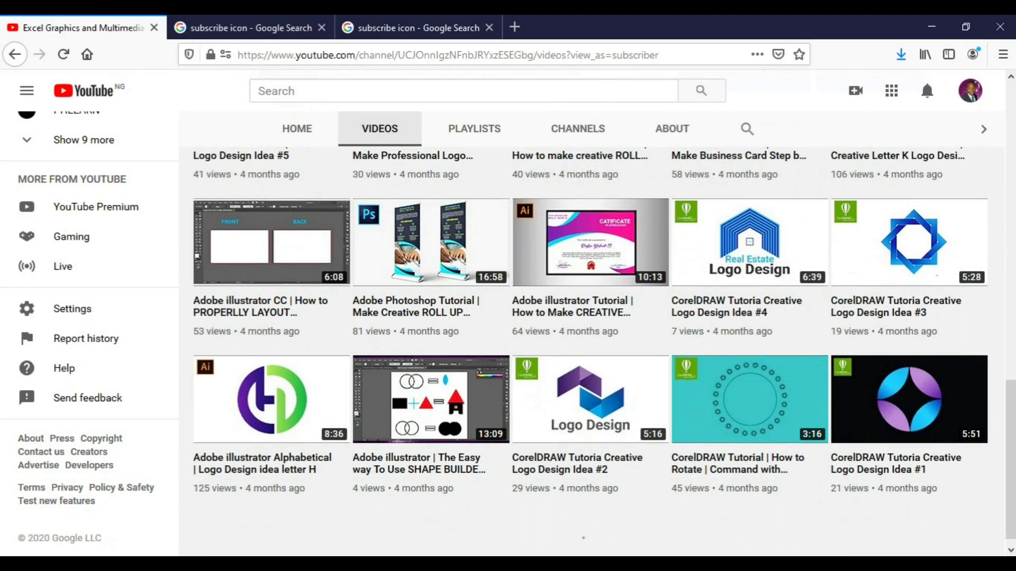
drag(1012, 527, 1012, 307)
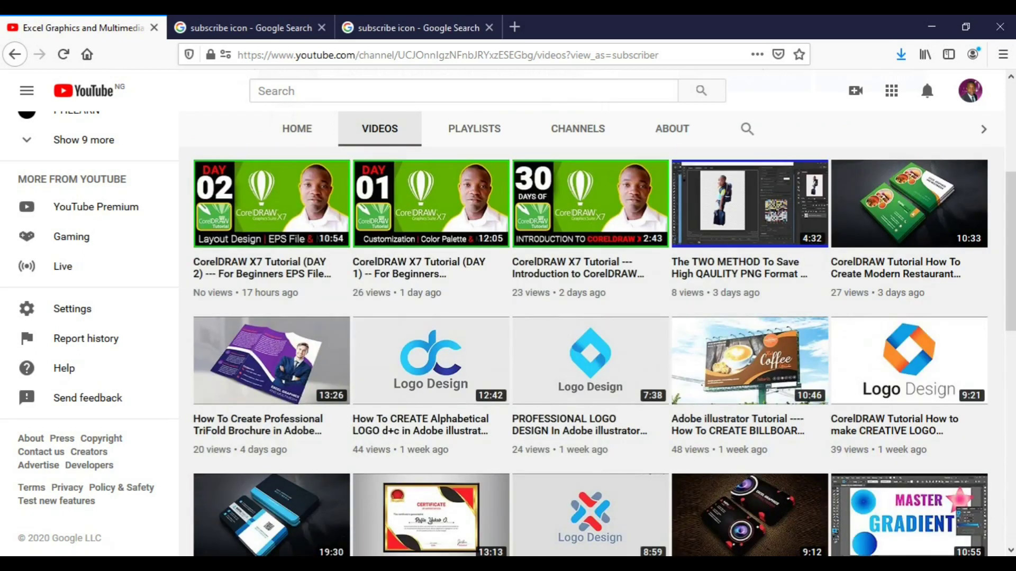